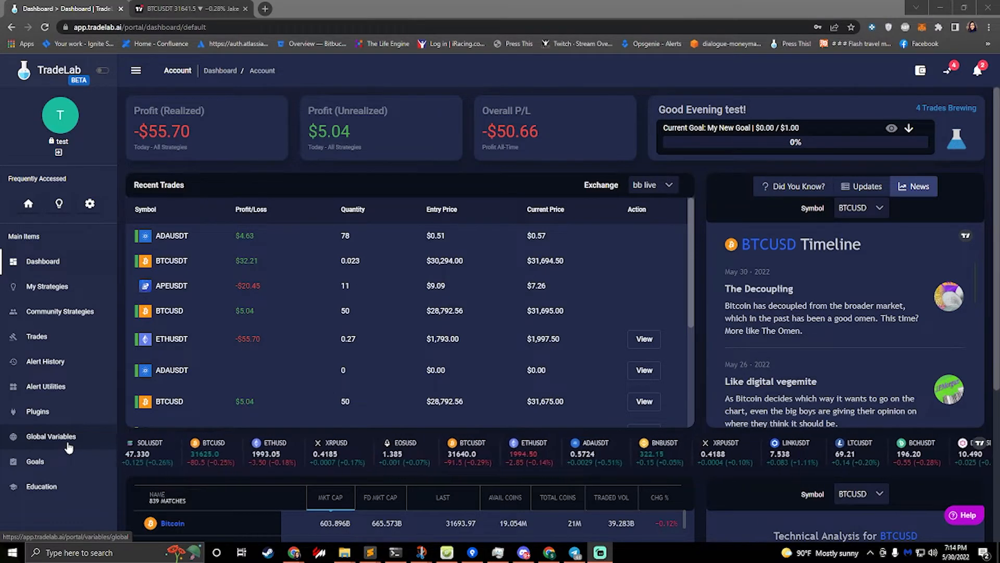
Copy the Davidd Tech LONG Template from the community strategies into the account's own strategies
click(30, 289)
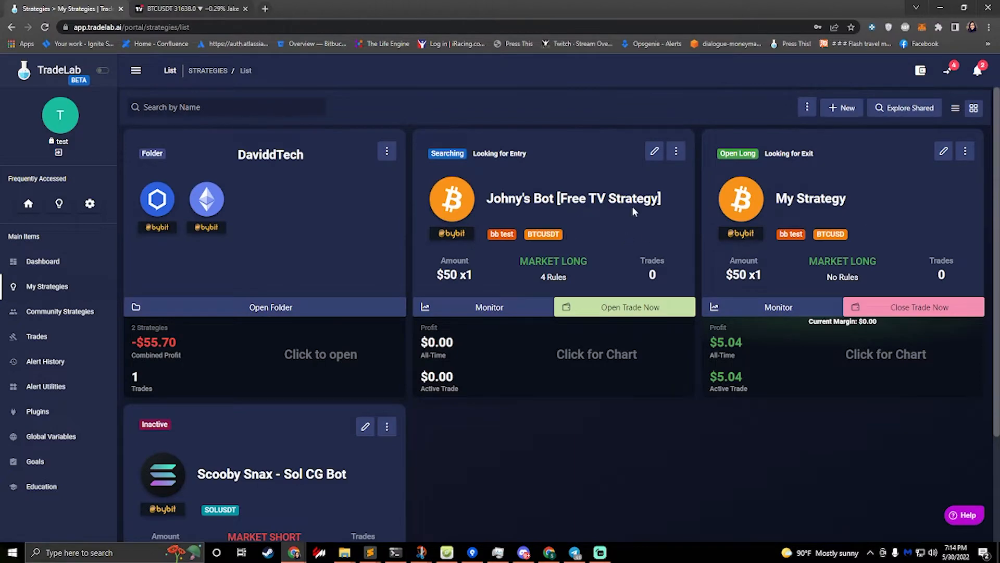
click(48, 311)
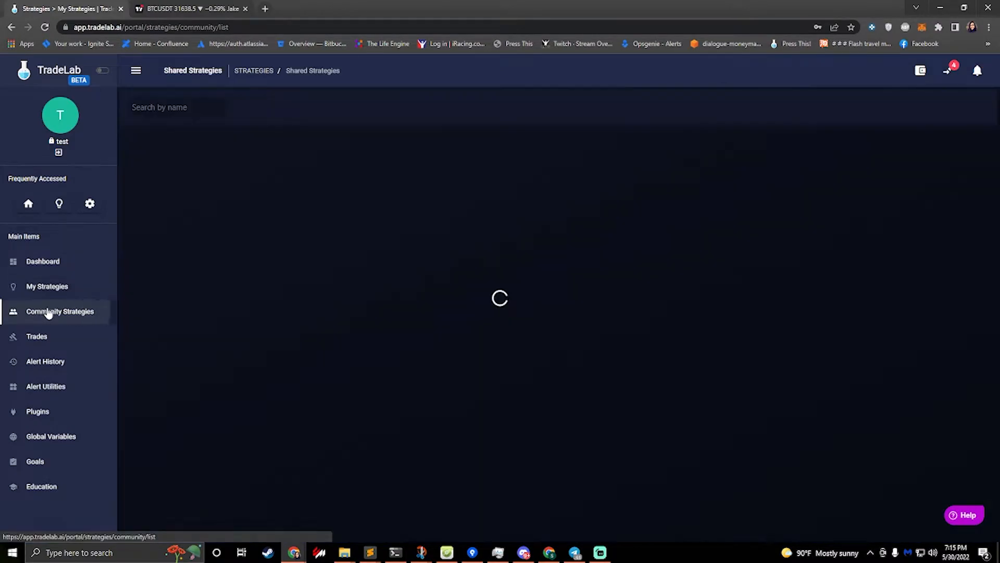
scroll(526, 304, down, 15)
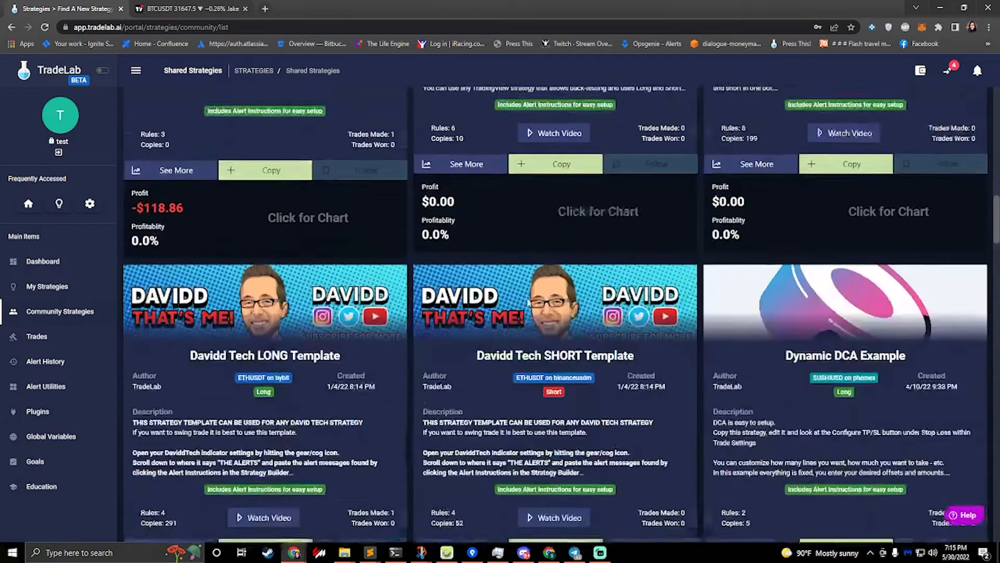
scroll(565, 271, up, 6)
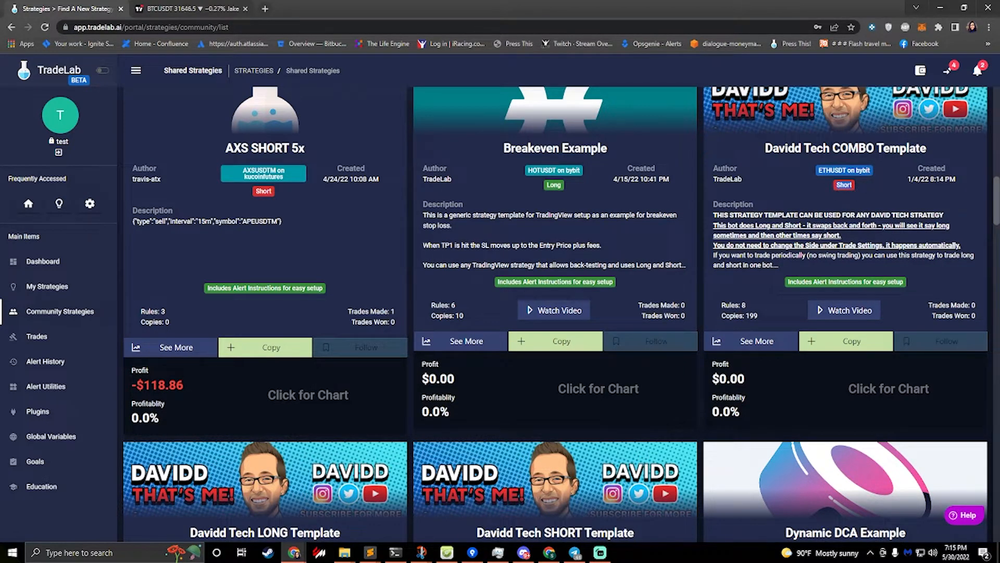
drag(794, 148, 900, 149)
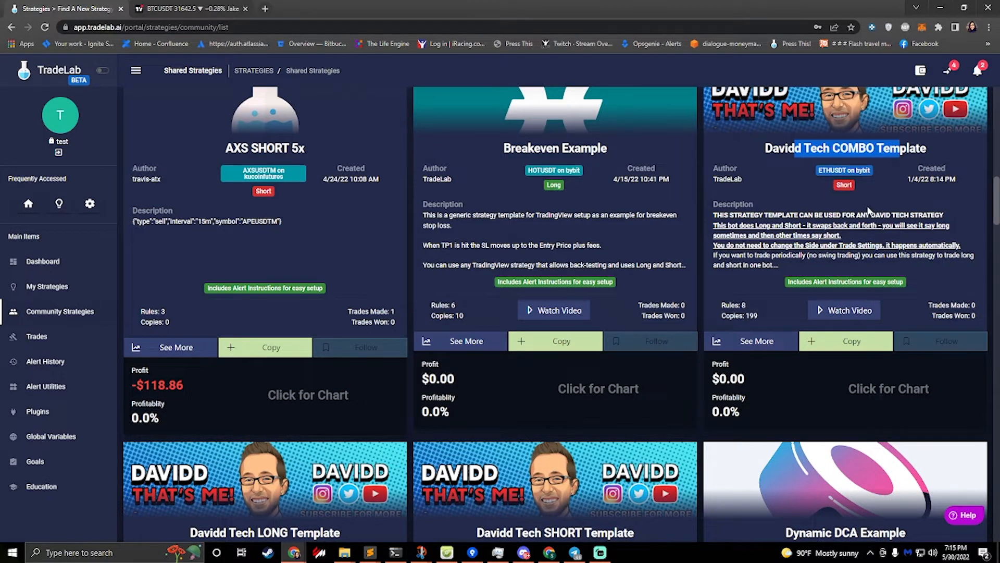
scroll(817, 184, down, 6)
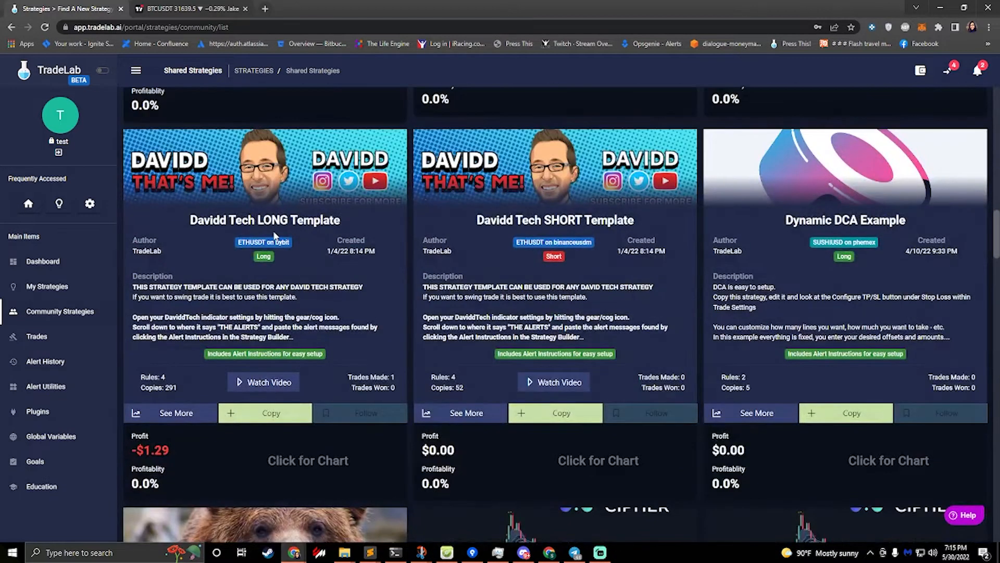
click(269, 414)
click(678, 349)
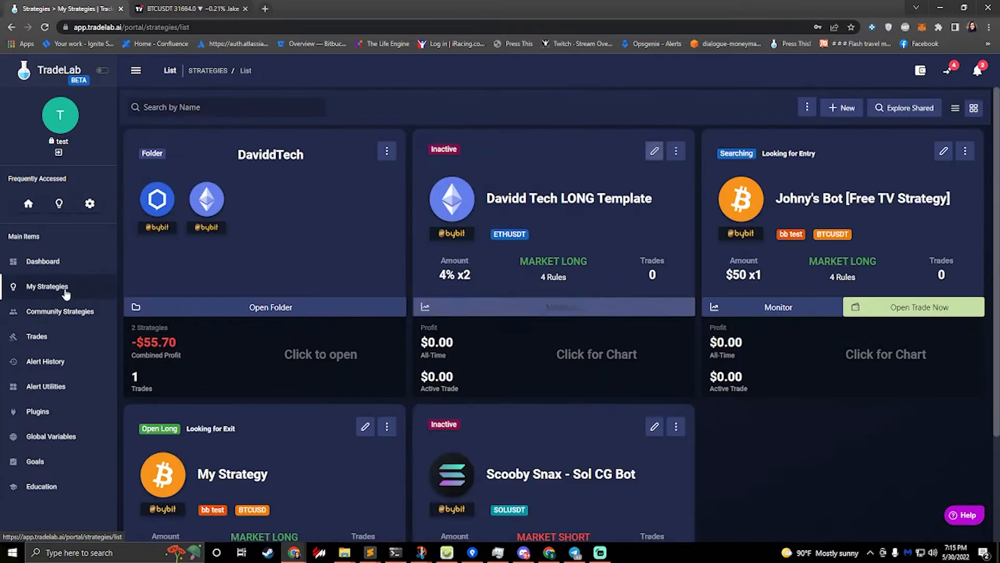
Copy the Davidd Tech SHORT Template from the community strategies as well
click(58, 312)
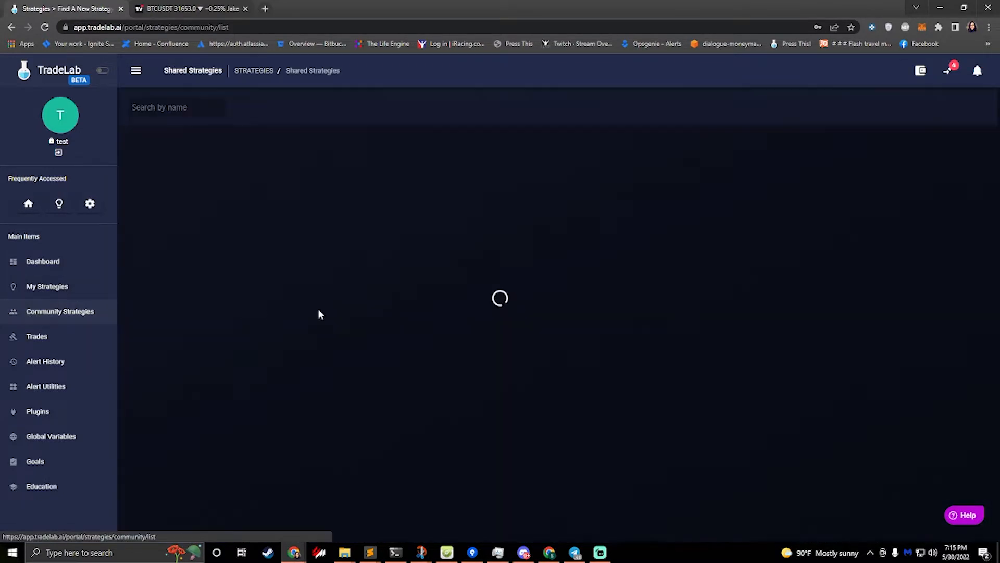
scroll(474, 343, down, 14)
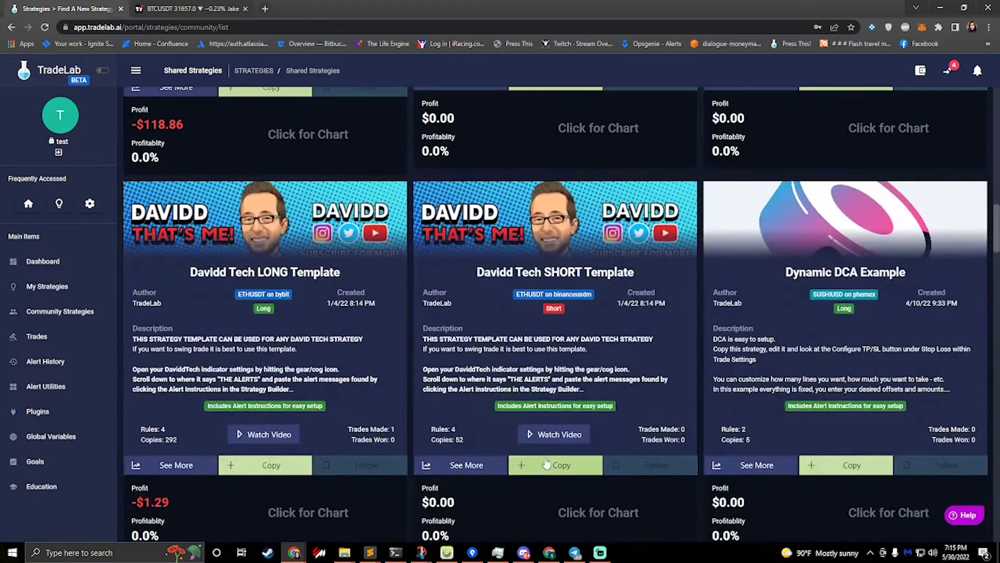
click(546, 463)
click(677, 350)
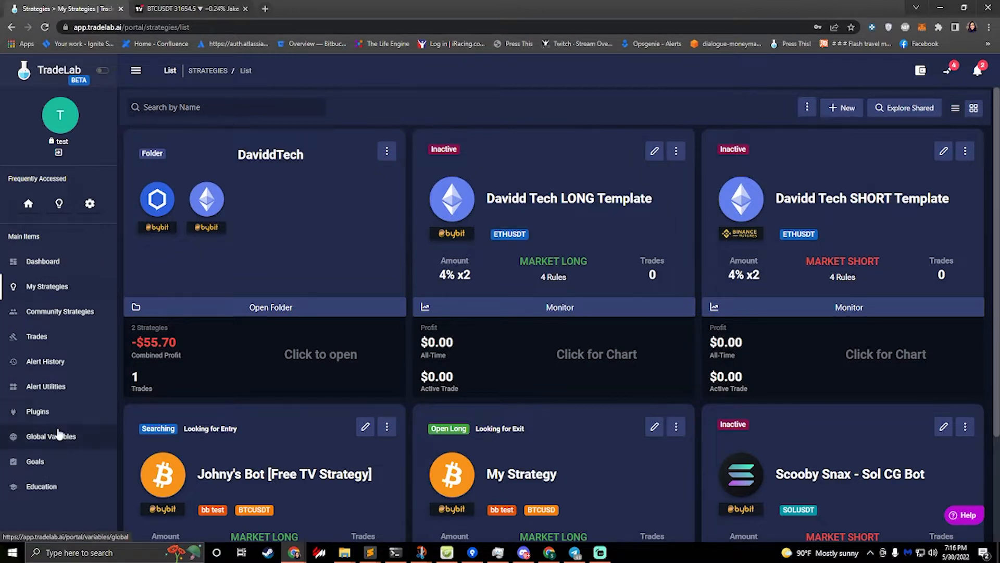
Add a new global variable named BTC In Trade
click(47, 442)
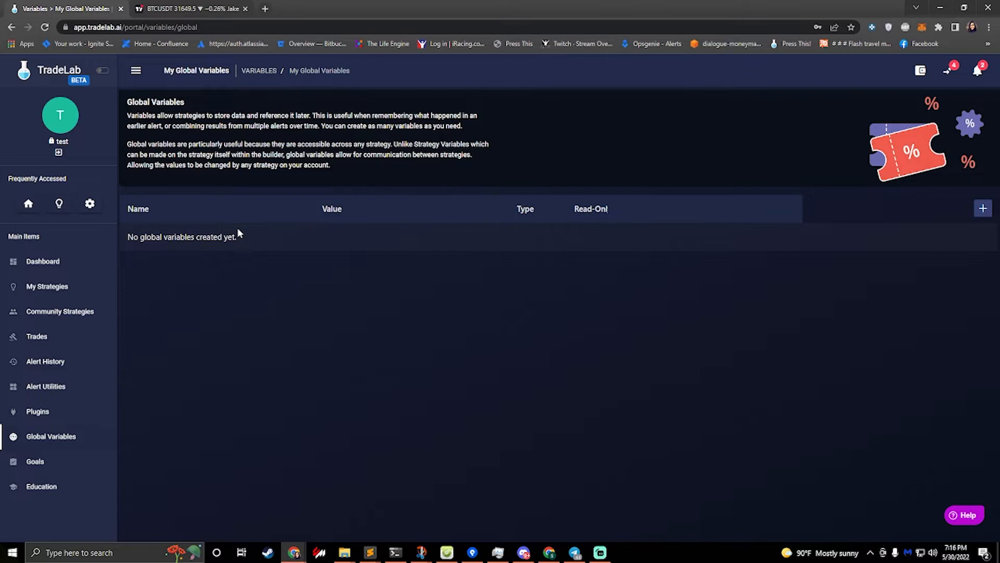
click(982, 208)
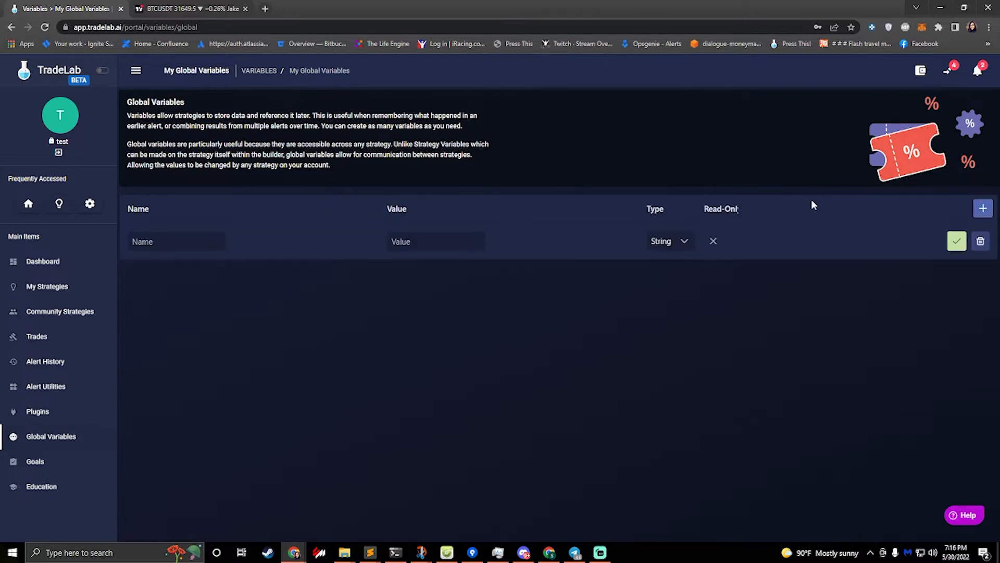
click(197, 240)
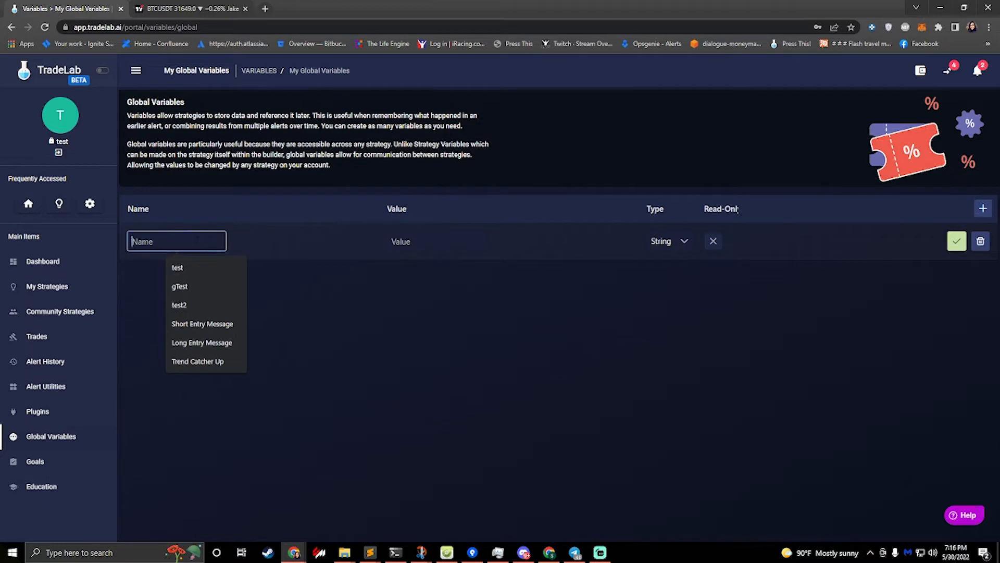
text(InTrad)
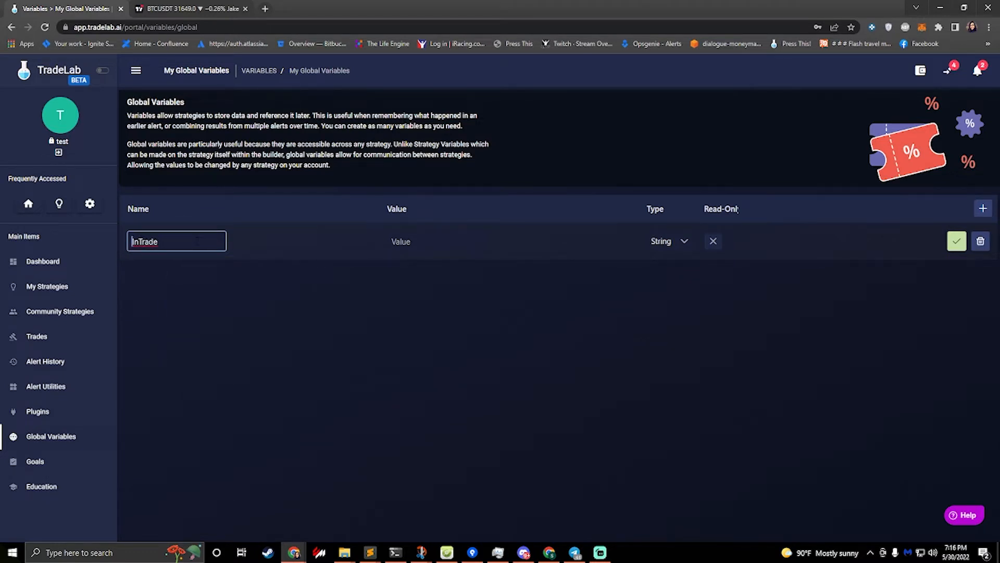
text(e)
key(Home)
text(BTC In)
key(ctrl+a)
click(247, 261)
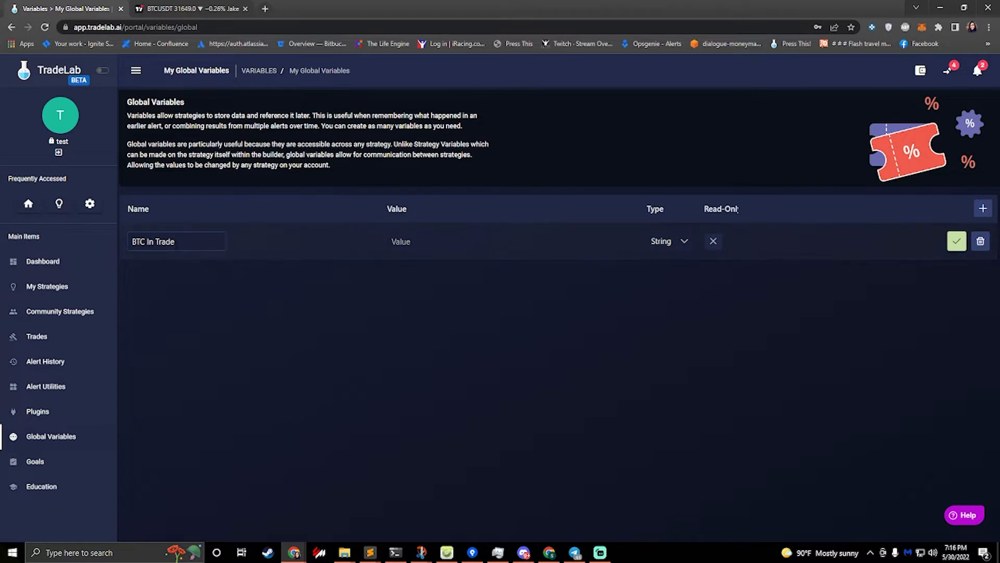
Try the True/False type and the String type with a short self-introduction as the new variable's value
click(670, 242)
click(672, 306)
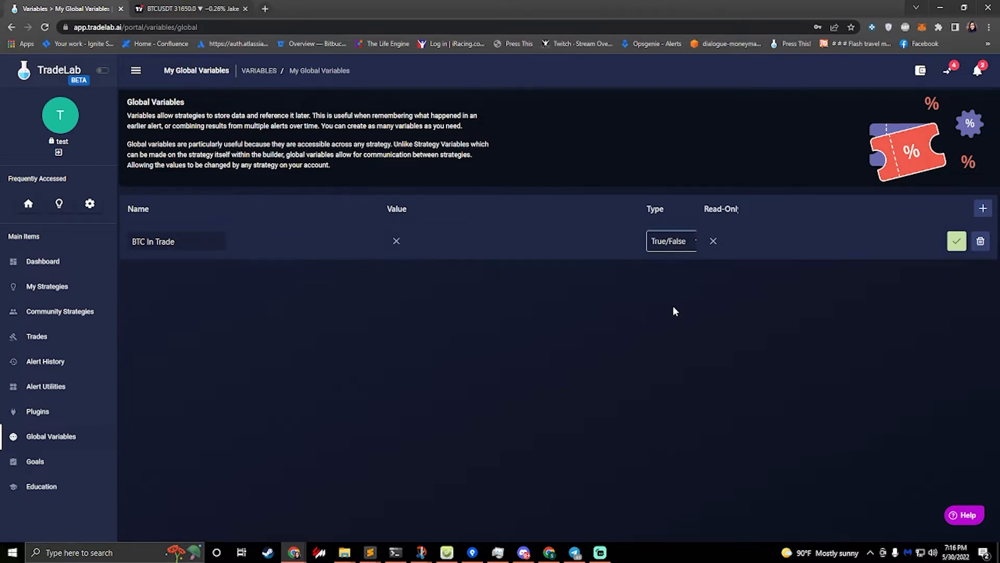
click(397, 246)
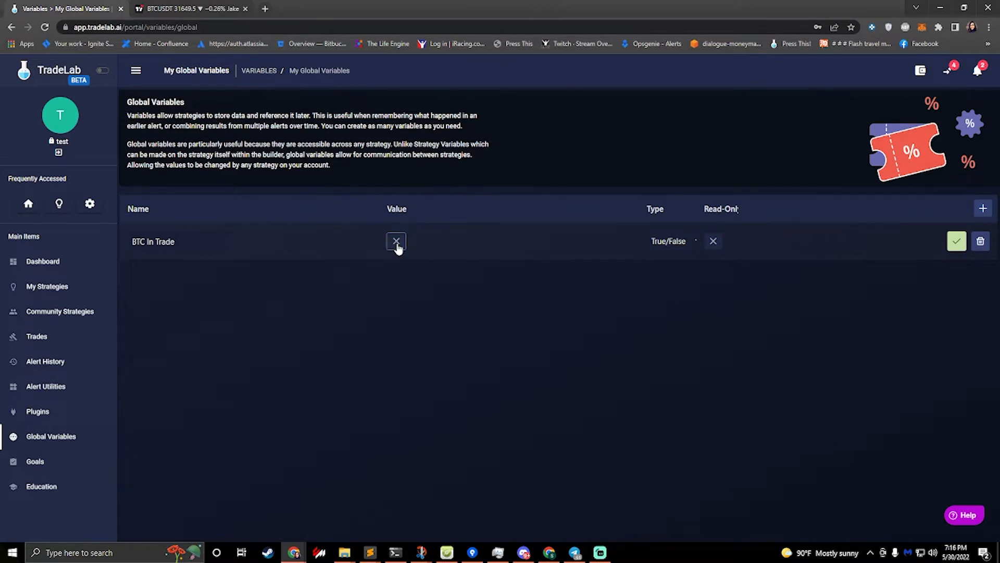
click(663, 245)
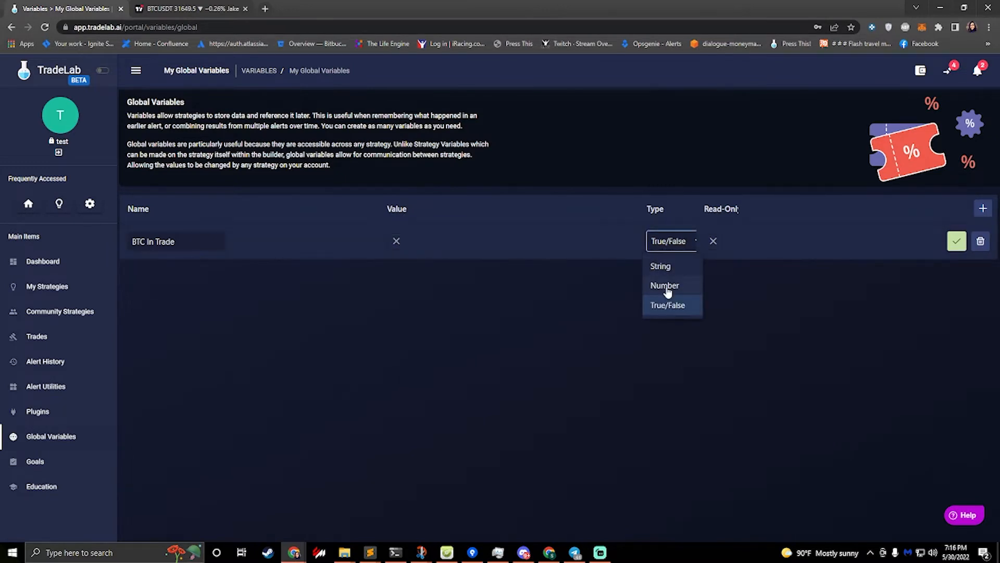
click(661, 267)
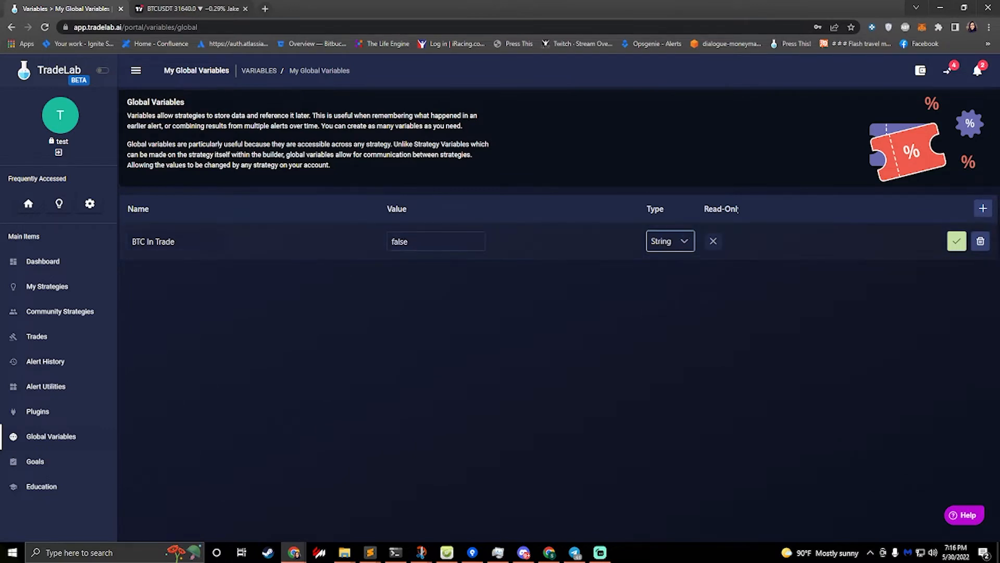
text(hi my)
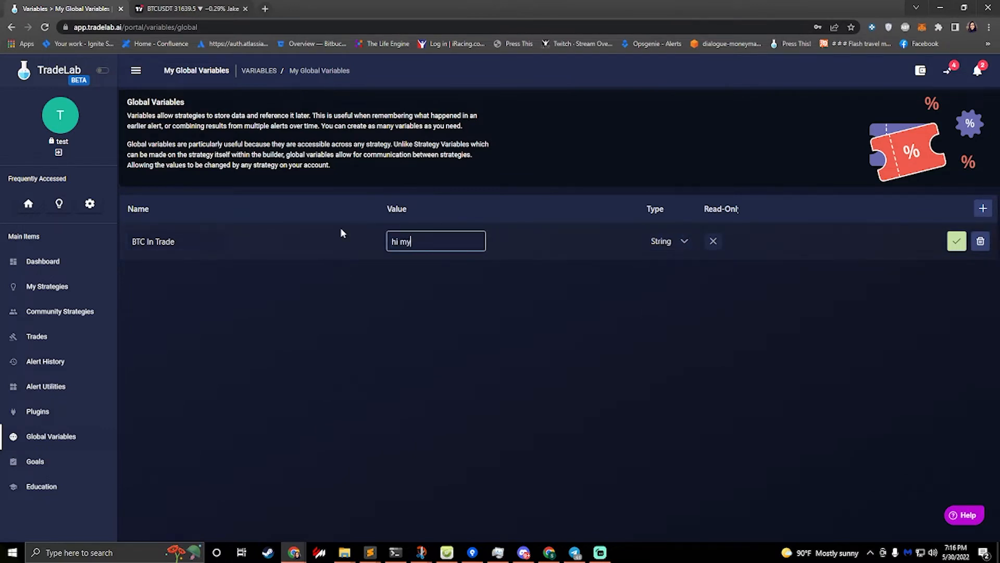
text( name is jake)
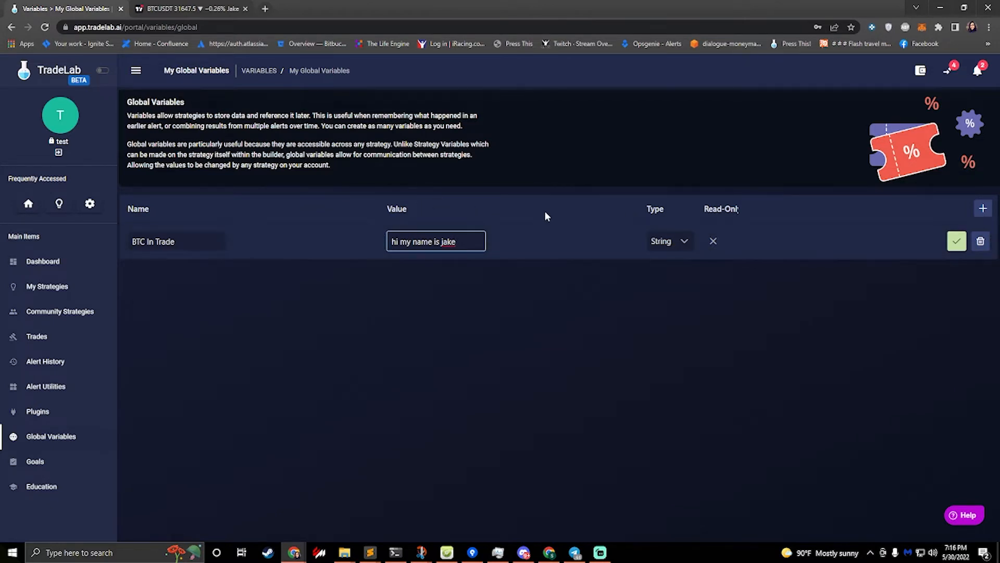
Set the BTC In Trade variable's type to True/False with the value false, and save it
click(675, 250)
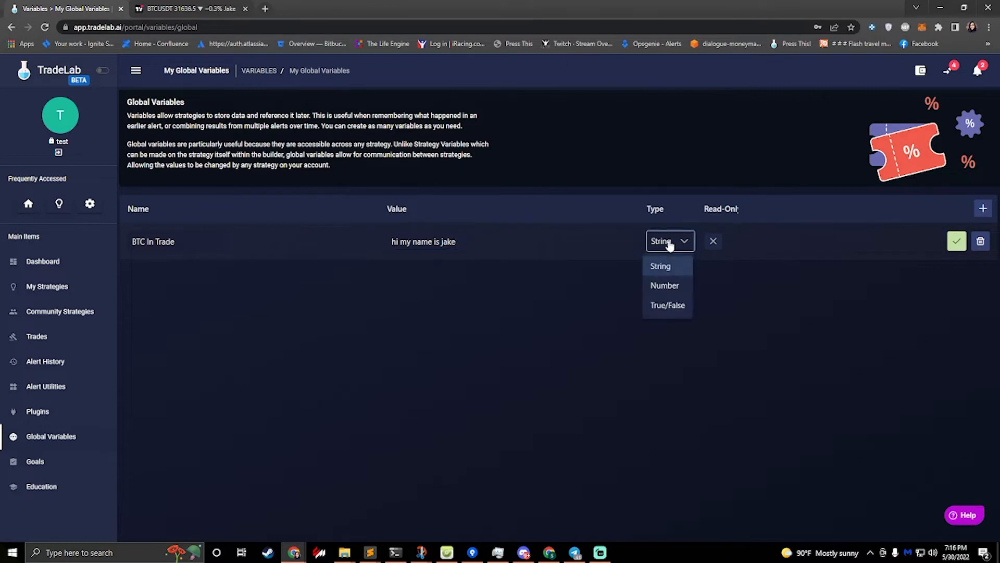
click(670, 307)
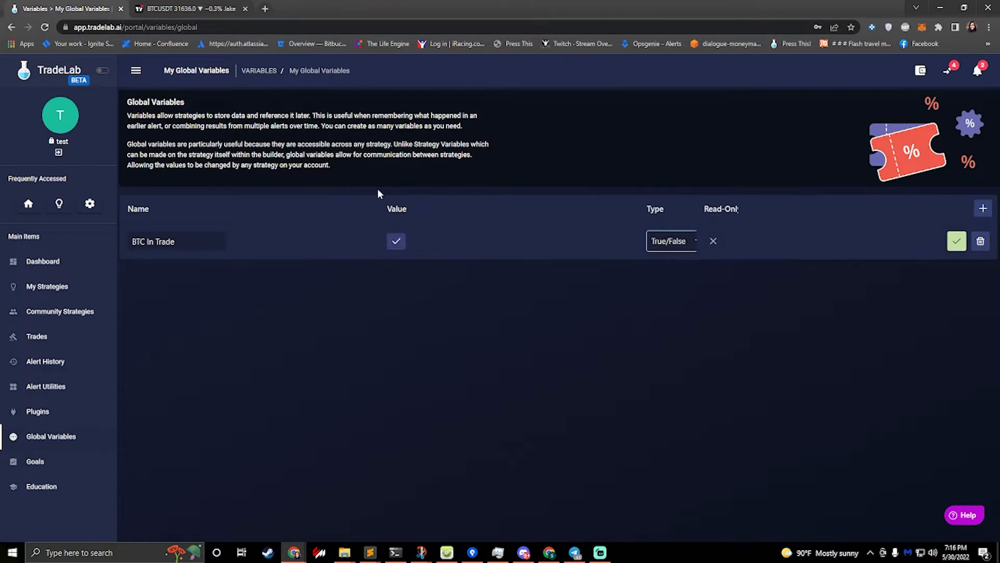
click(398, 244)
click(398, 244)
click(398, 244)
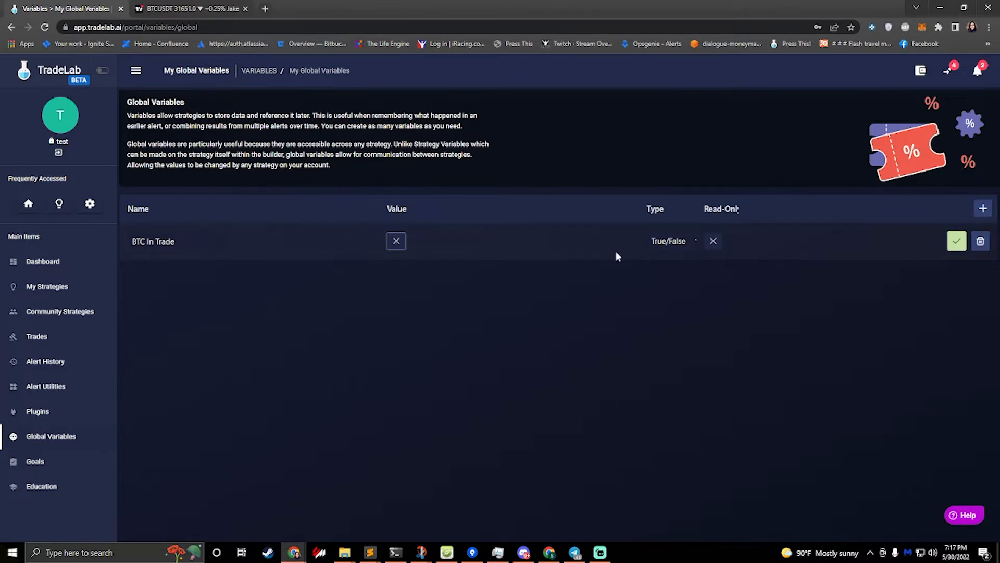
click(956, 241)
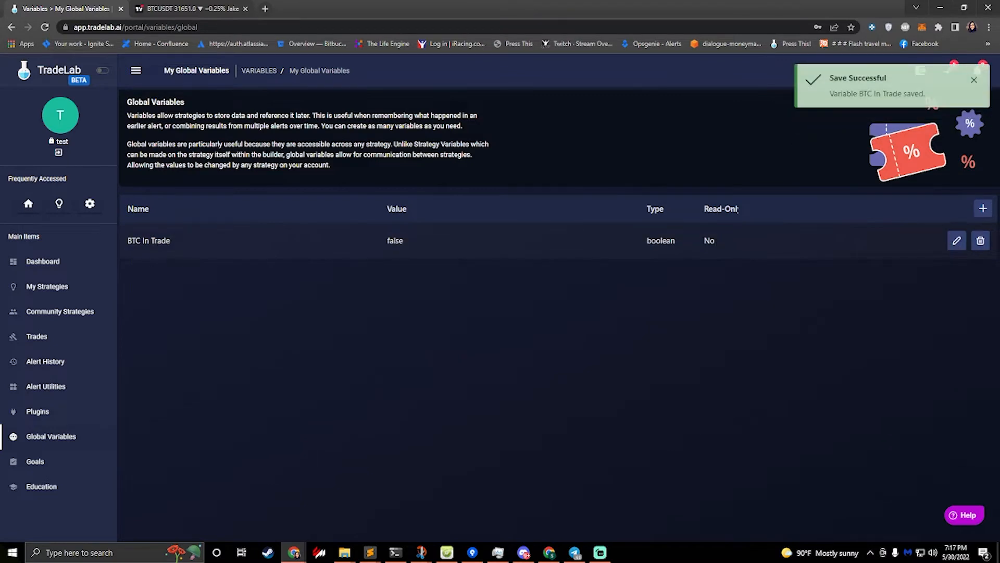
Open the Davidd Tech LONG Template for editing and complete its strategy setup with the default settings, skipping the alert instruction steps
click(58, 292)
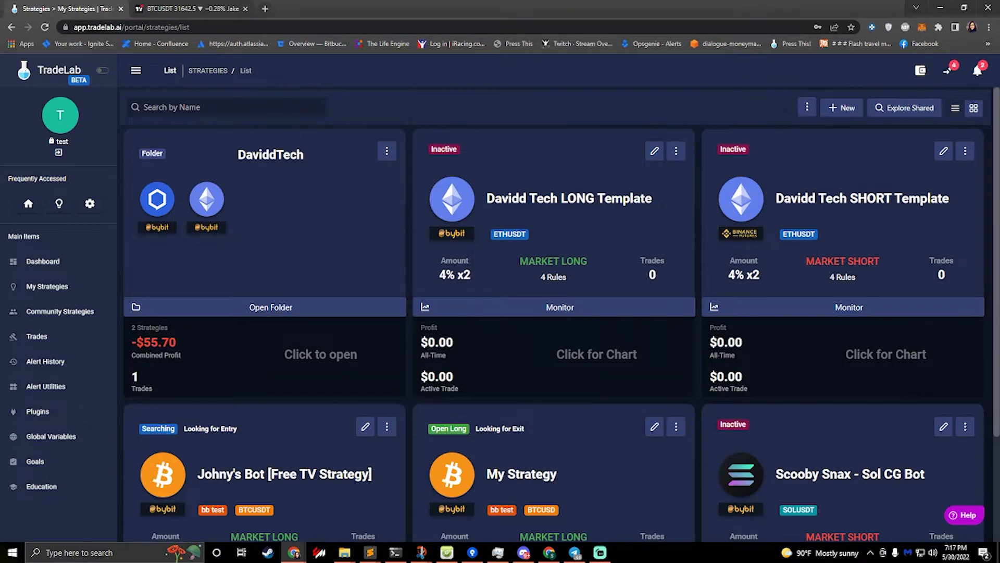
click(655, 152)
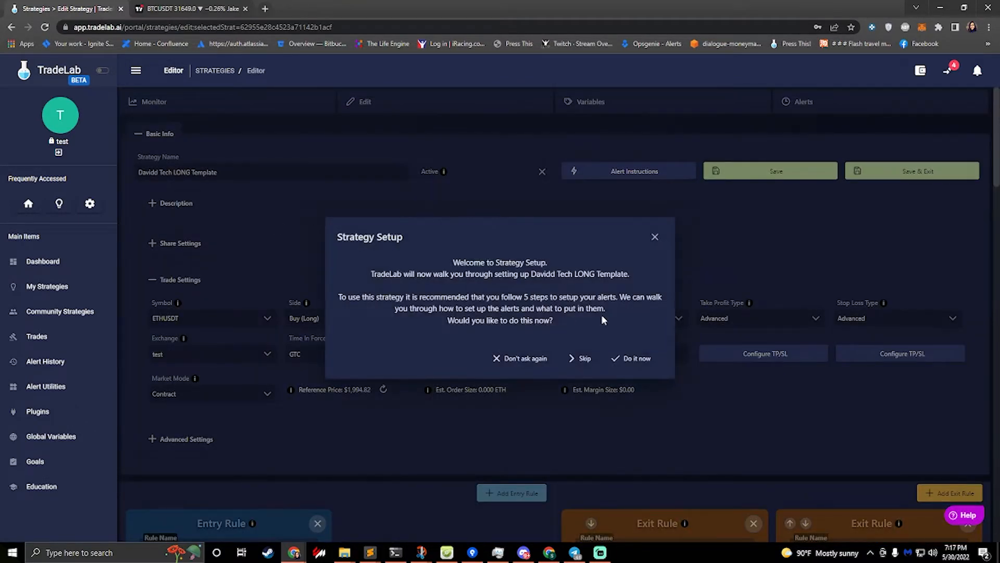
click(632, 359)
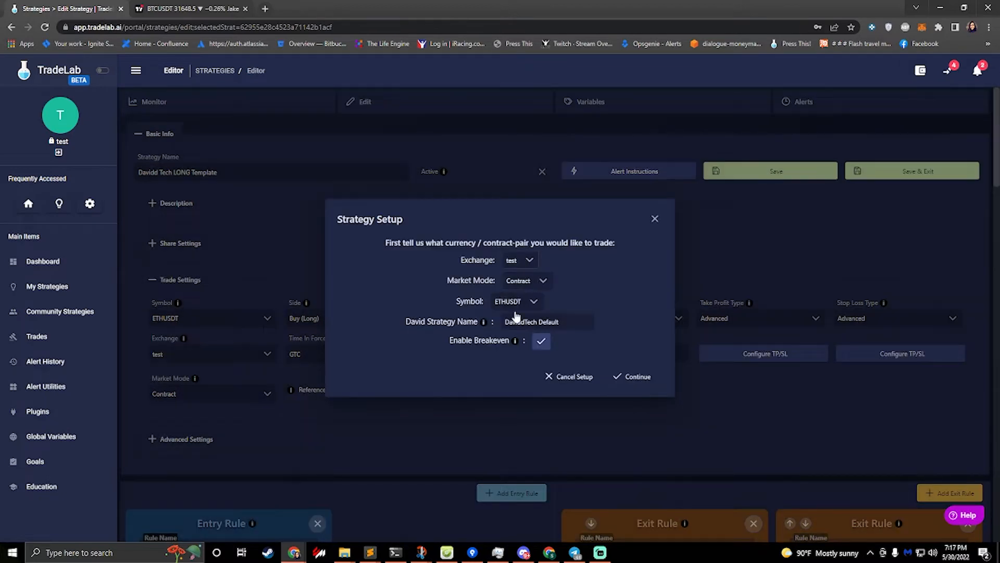
click(633, 376)
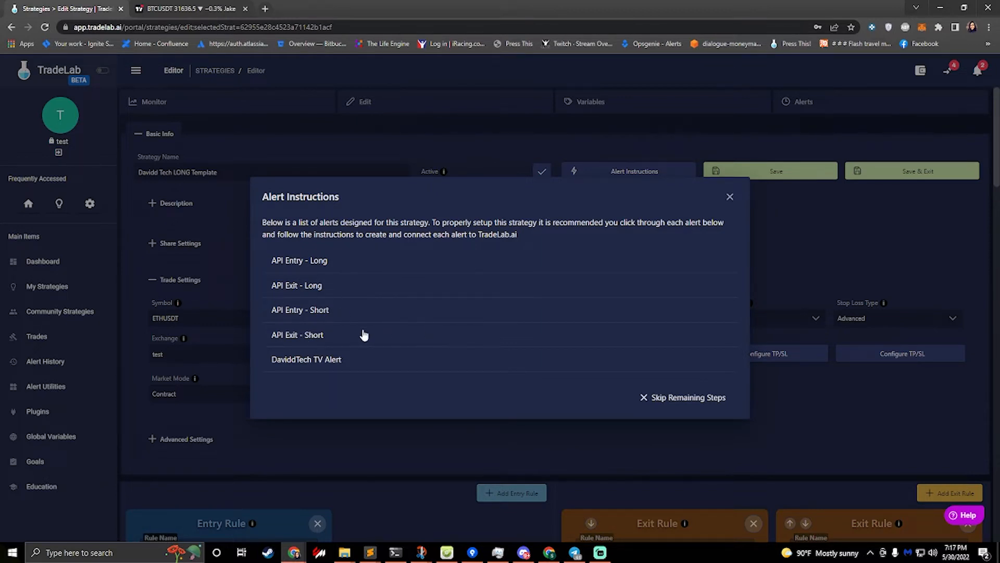
click(677, 397)
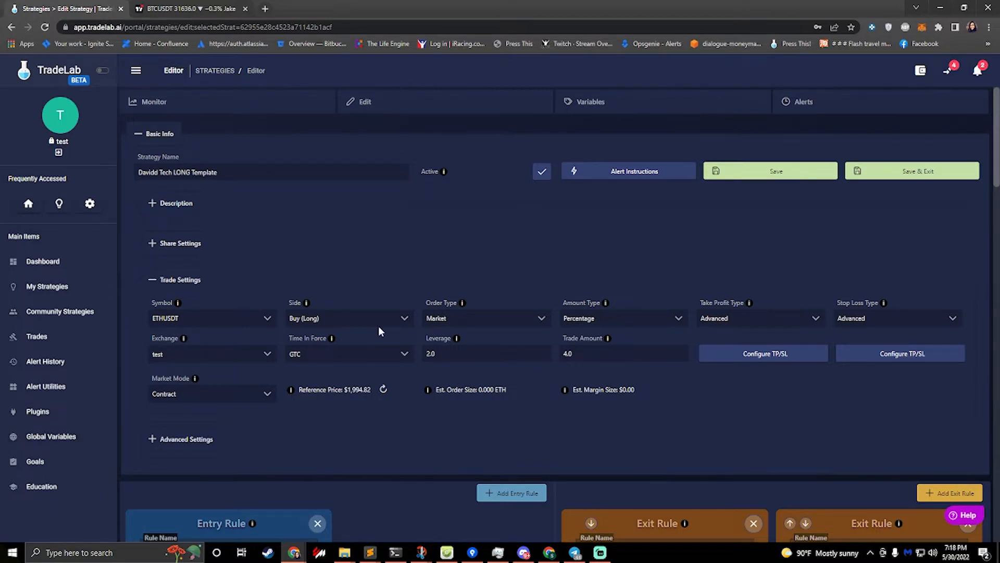
Review the Enter Long entry rule's condition statements and its actions down to the final Place Order action
scroll(392, 287, down, 9)
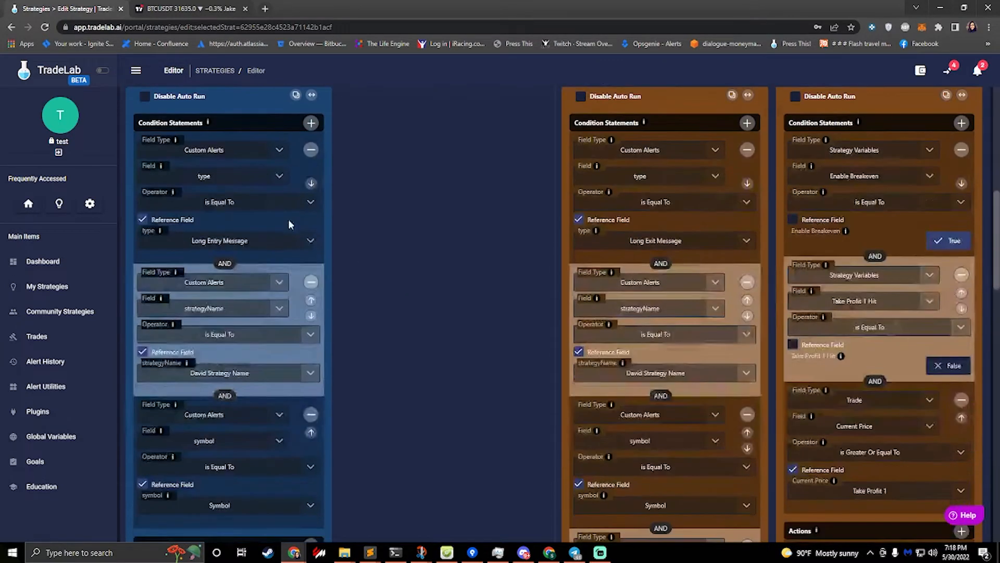
scroll(161, 169, up, 1)
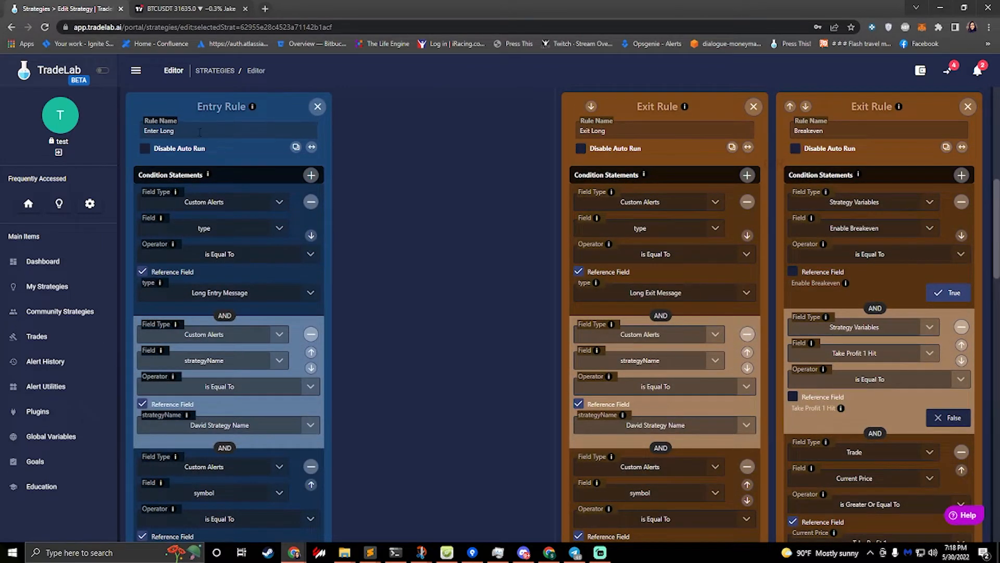
triple_click(156, 130)
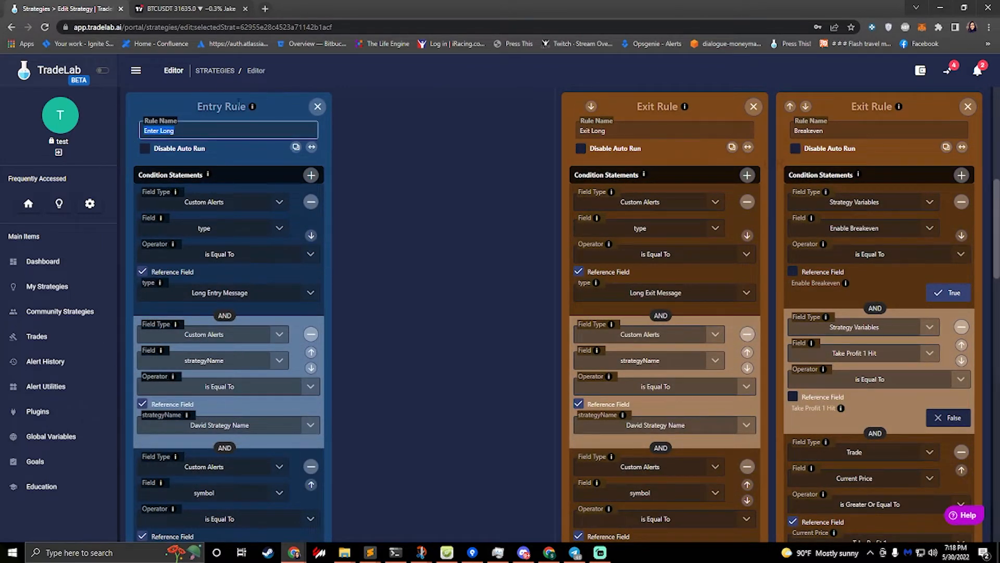
scroll(261, 226, down, 1)
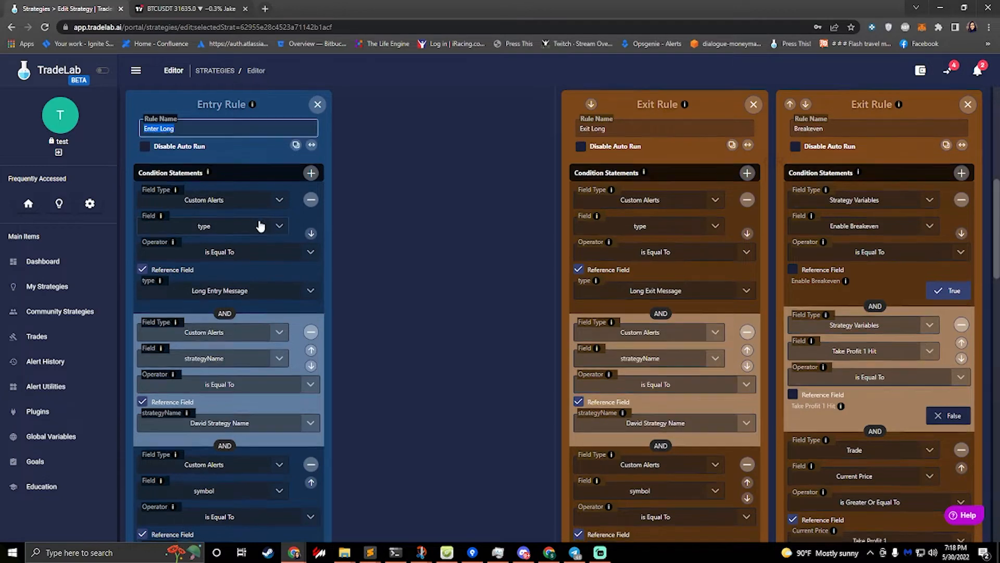
scroll(260, 225, down, 3)
scroll(227, 113, down, 1)
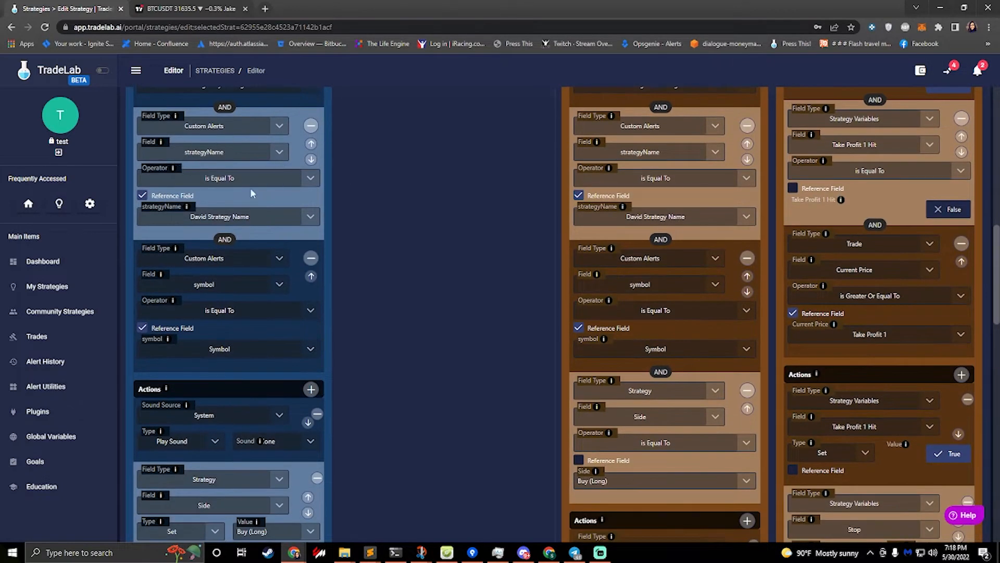
scroll(251, 193, up, 2)
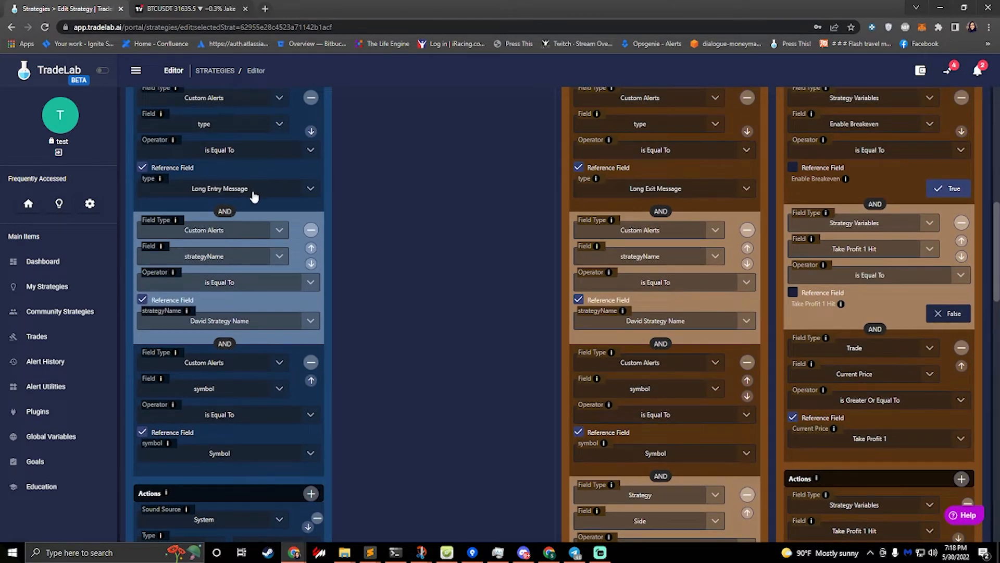
scroll(216, 176, down, 6)
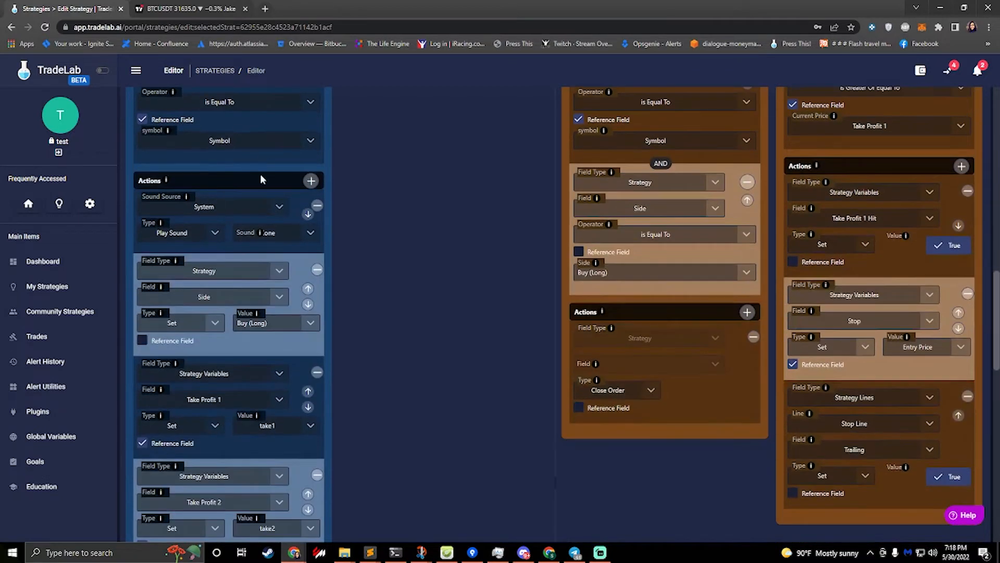
scroll(259, 176, down, 7)
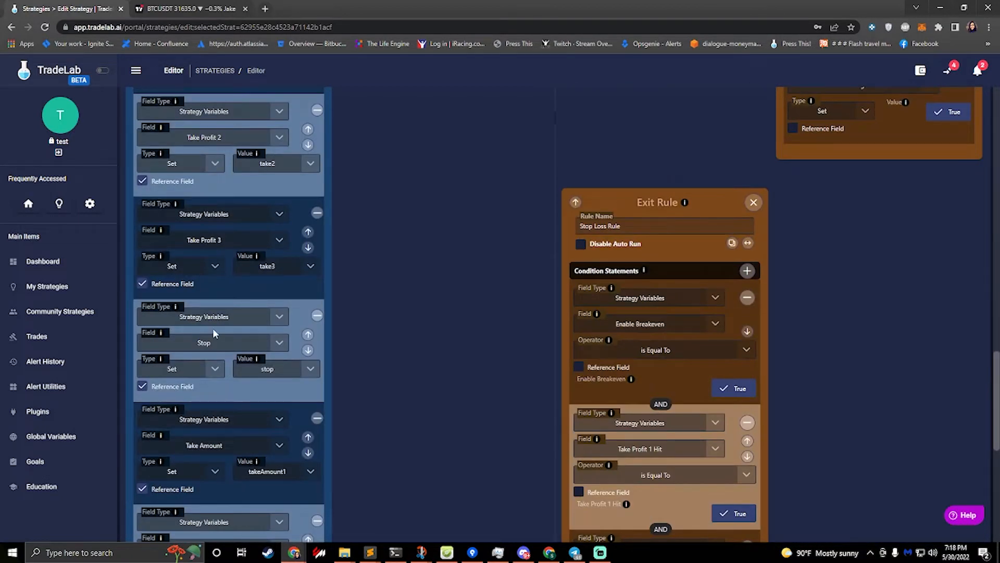
scroll(212, 328, down, 3)
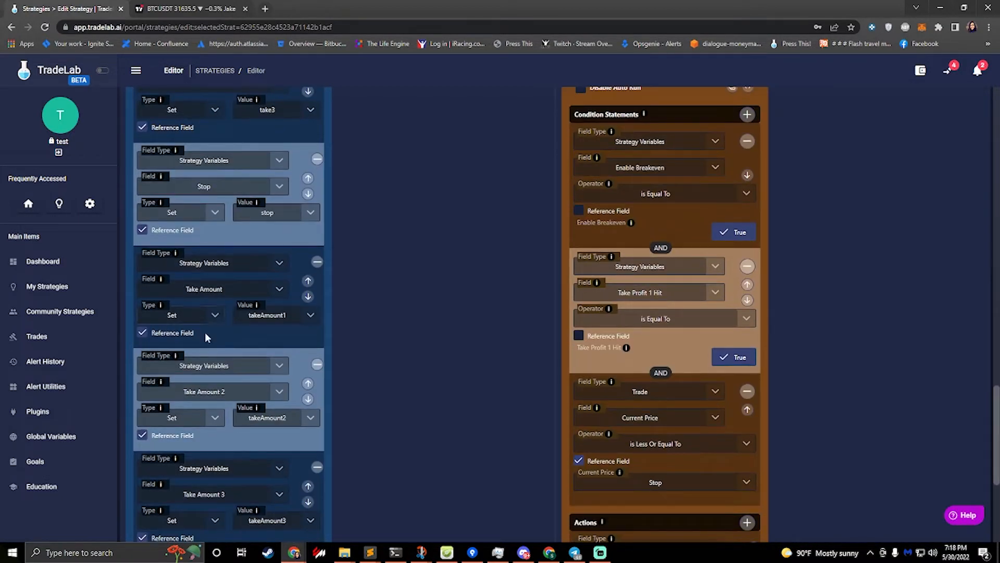
scroll(204, 372, down, 5)
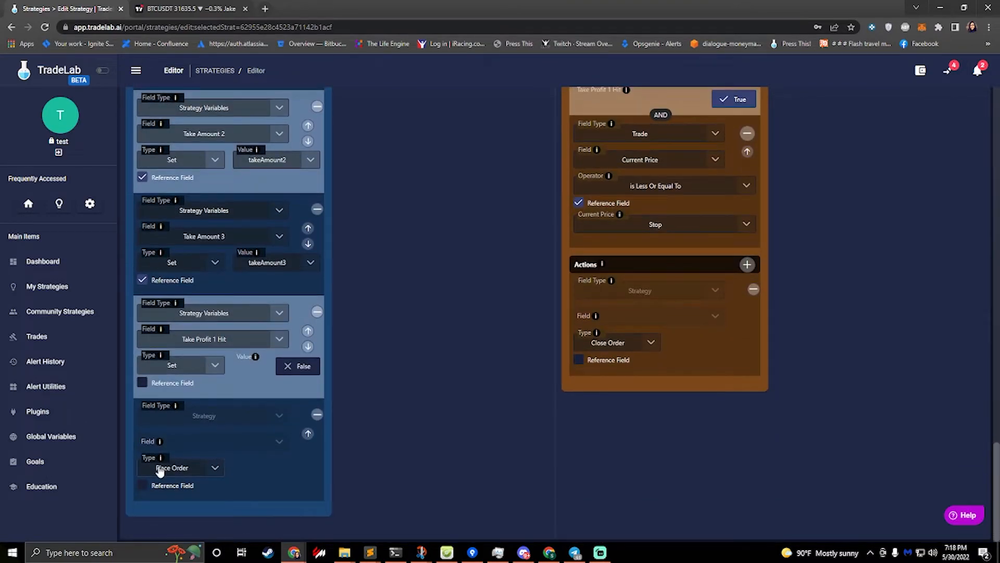
scroll(205, 453, up, 15)
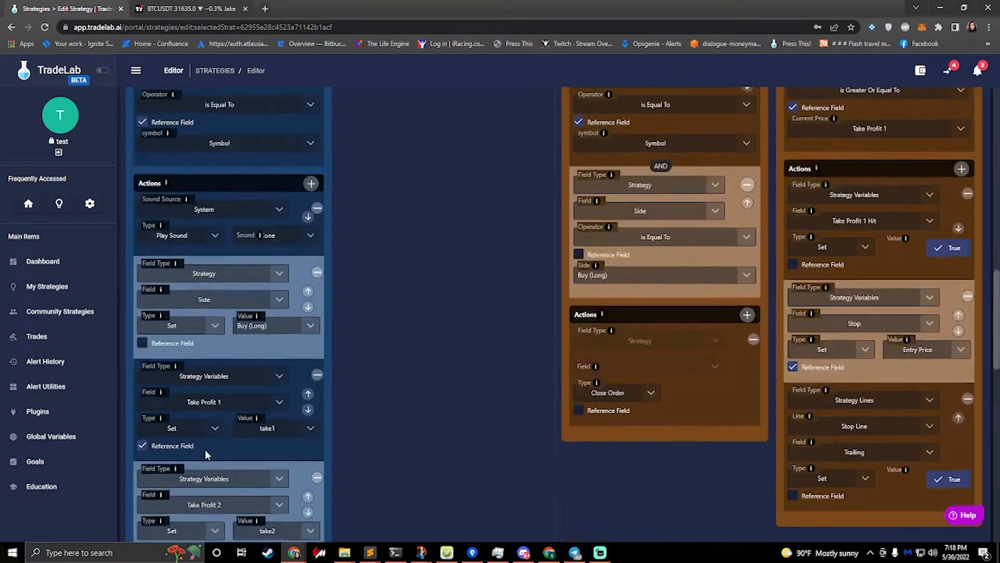
scroll(207, 454, up, 10)
click(221, 243)
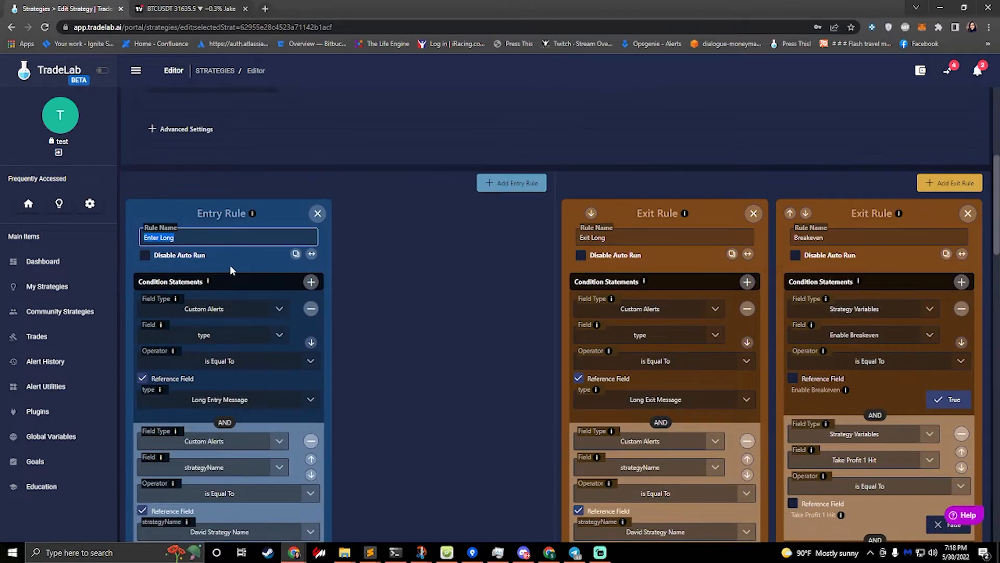
Add a new action to the Enter Long rule with type Set and field type Global Variables
scroll(278, 279, down, 8)
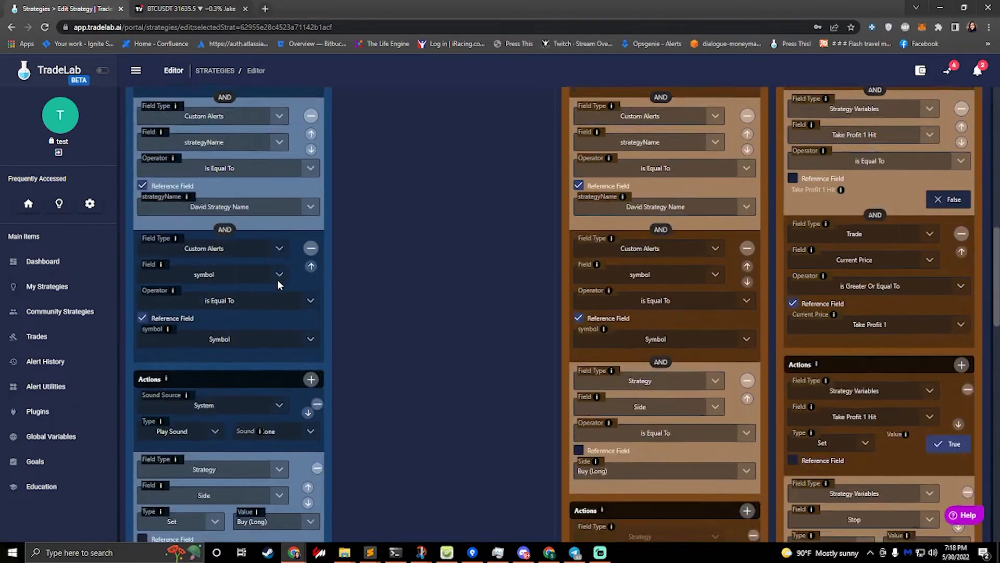
click(311, 288)
scroll(302, 289, down, 10)
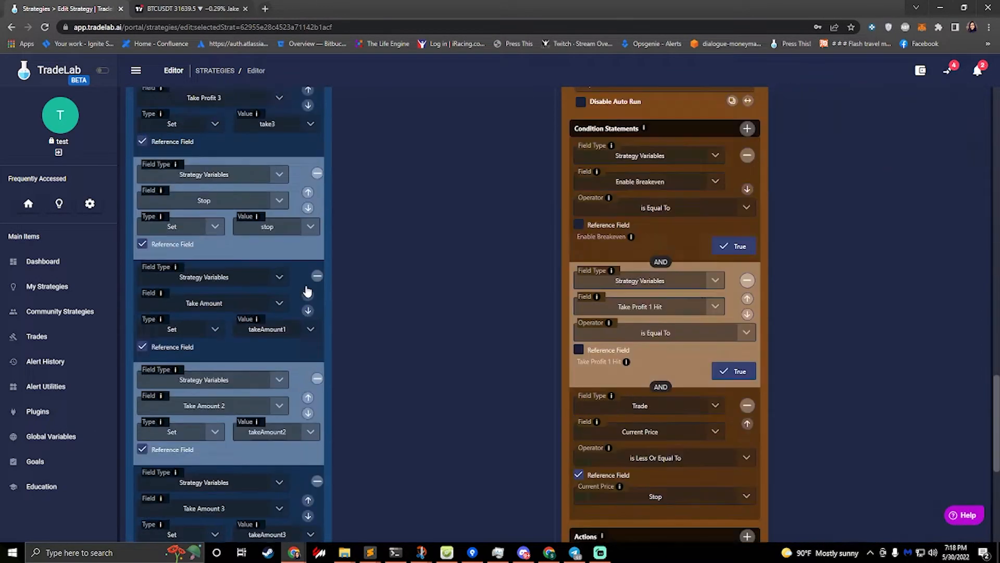
click(203, 467)
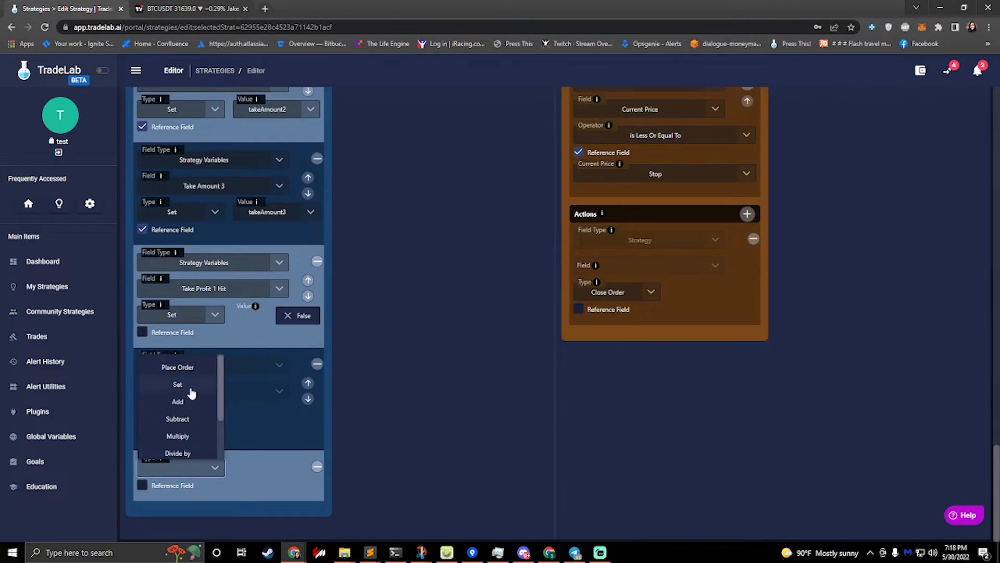
click(191, 385)
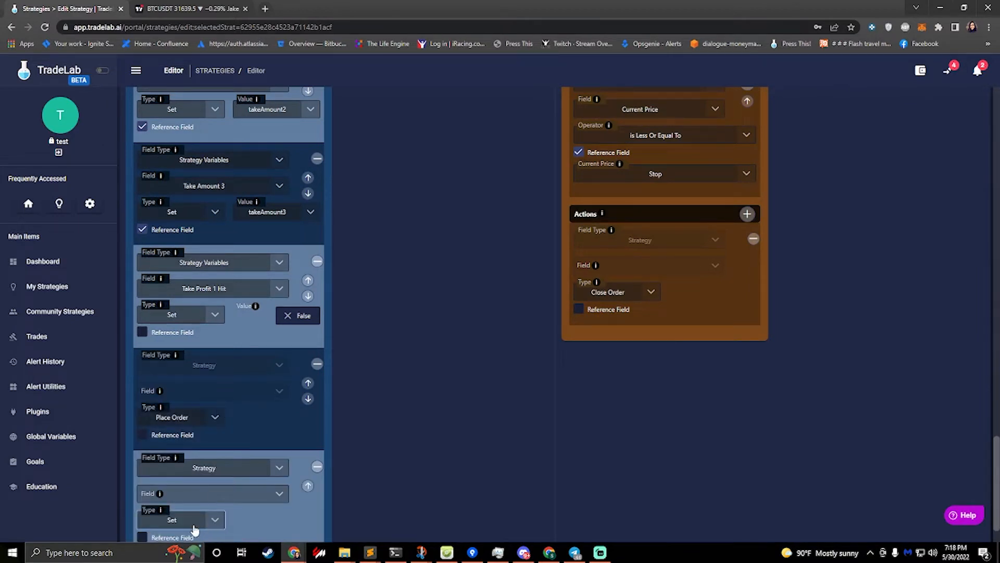
scroll(179, 526, down, 1)
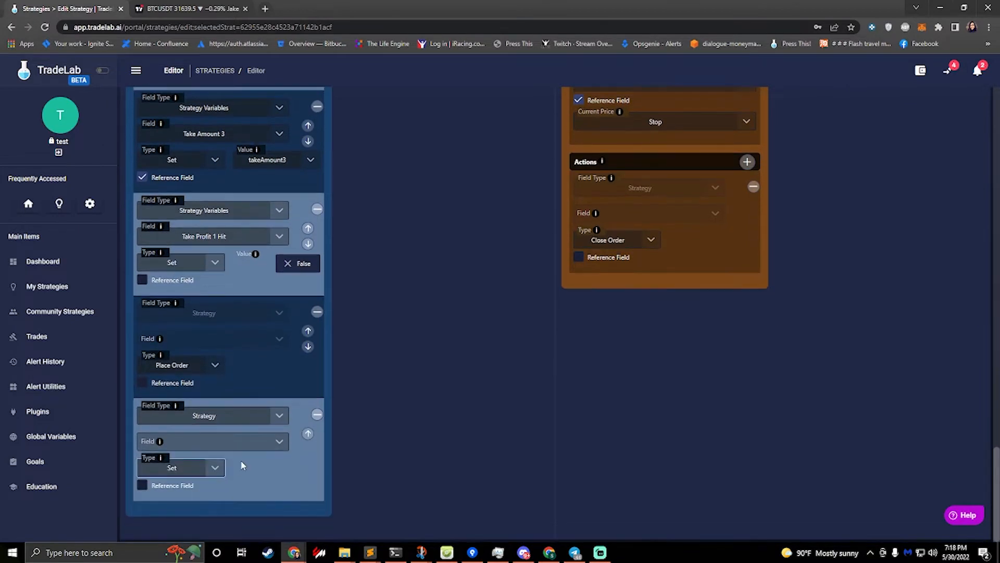
click(241, 417)
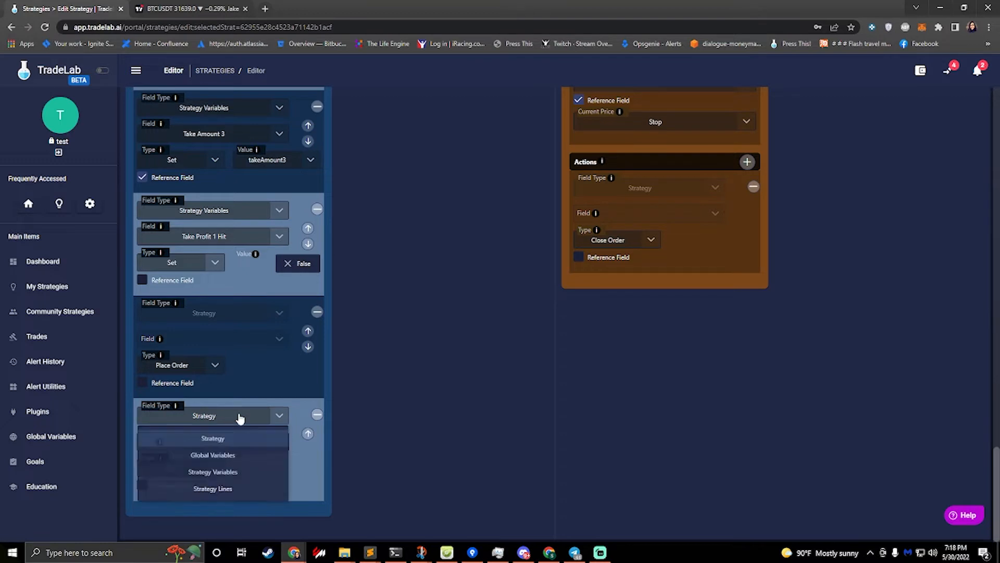
click(224, 456)
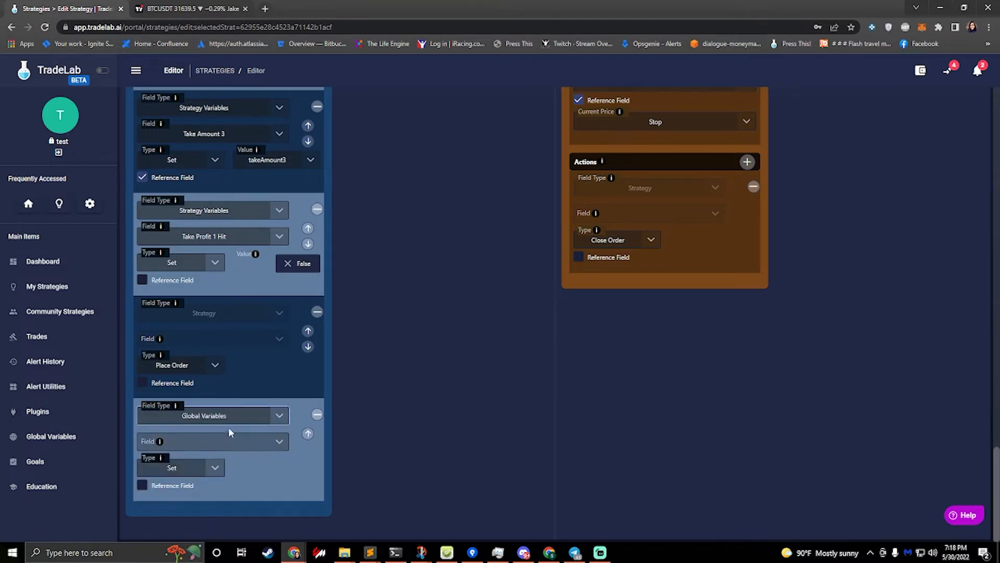
click(247, 423)
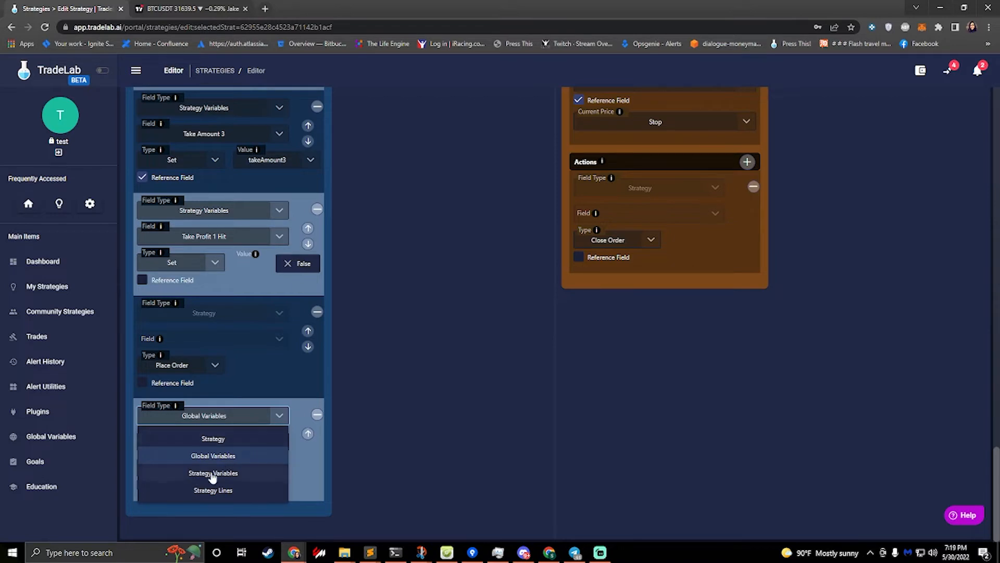
click(342, 426)
scroll(342, 426, up, 15)
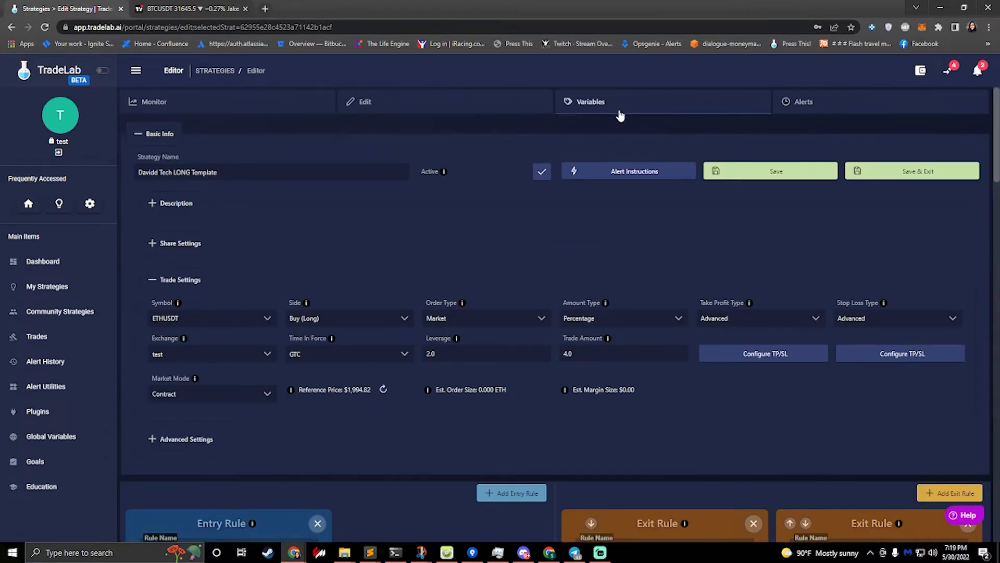
click(607, 106)
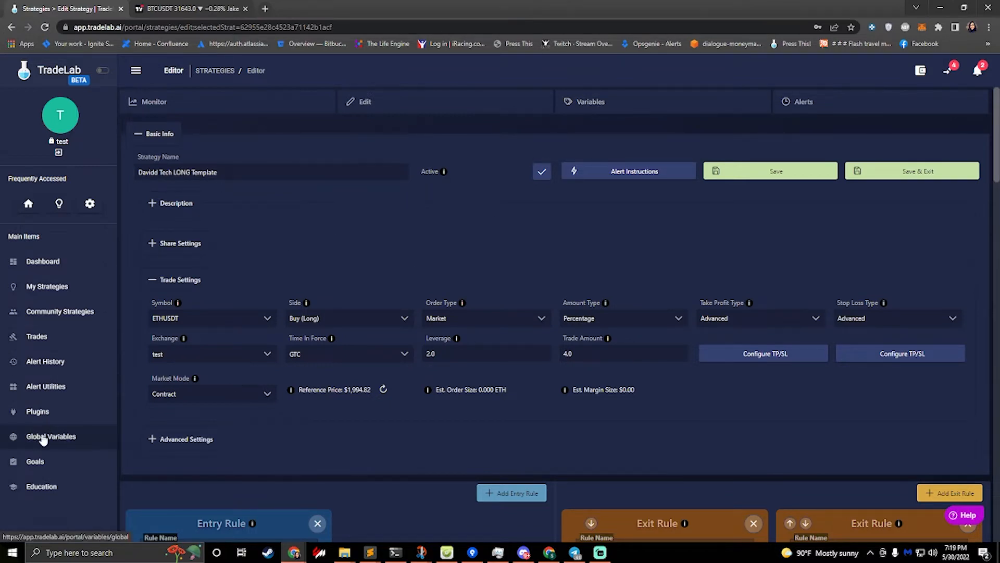
Make the new Enter Long action set BTC In Trade to True, and move it above the Place Order action
scroll(222, 369, down, 20)
scroll(222, 369, down, 1)
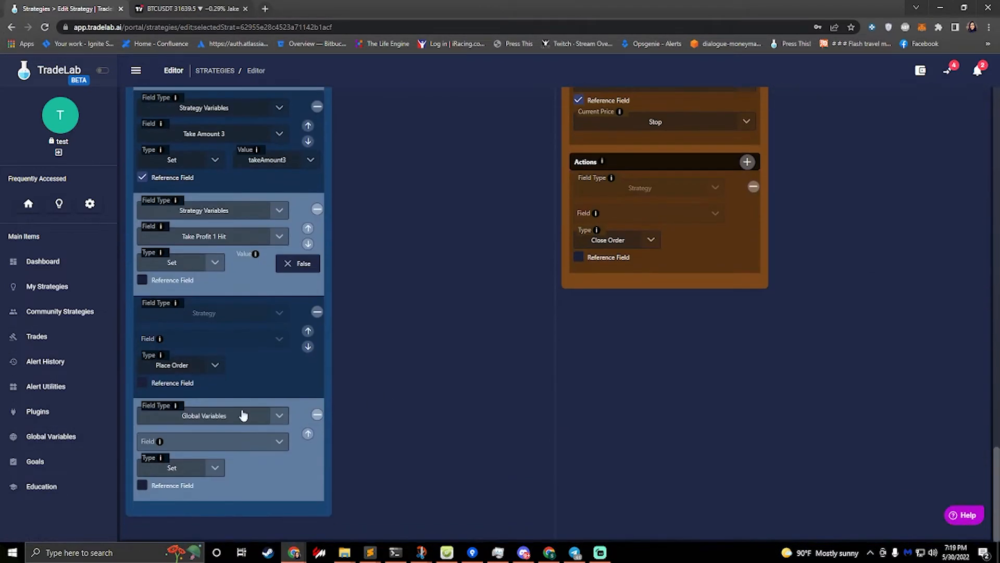
click(201, 451)
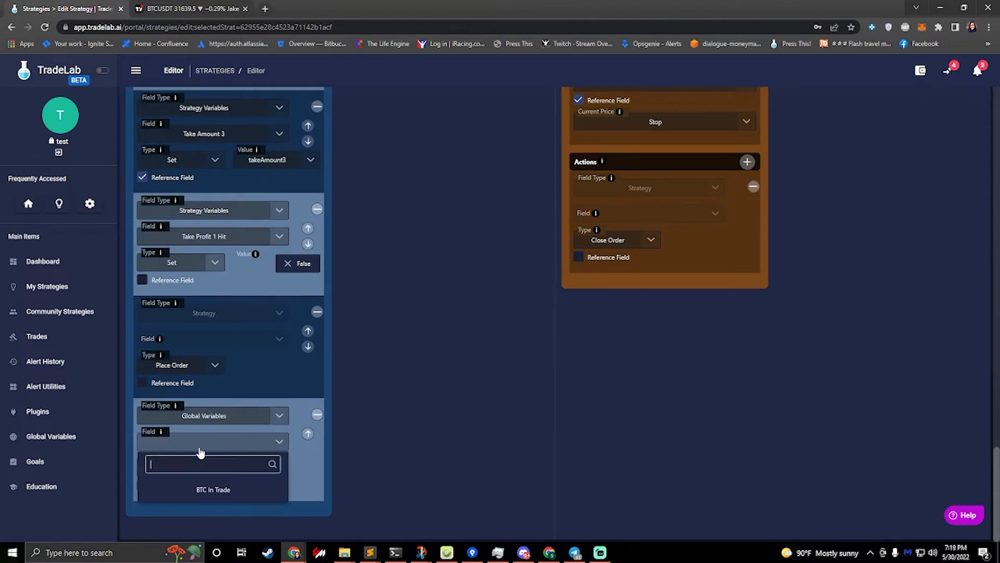
click(214, 490)
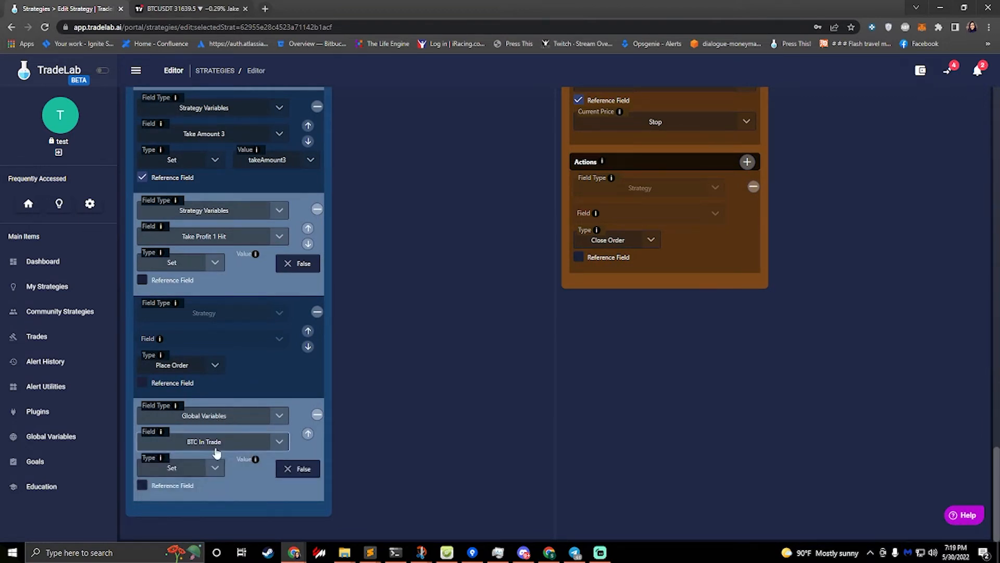
click(300, 469)
click(308, 434)
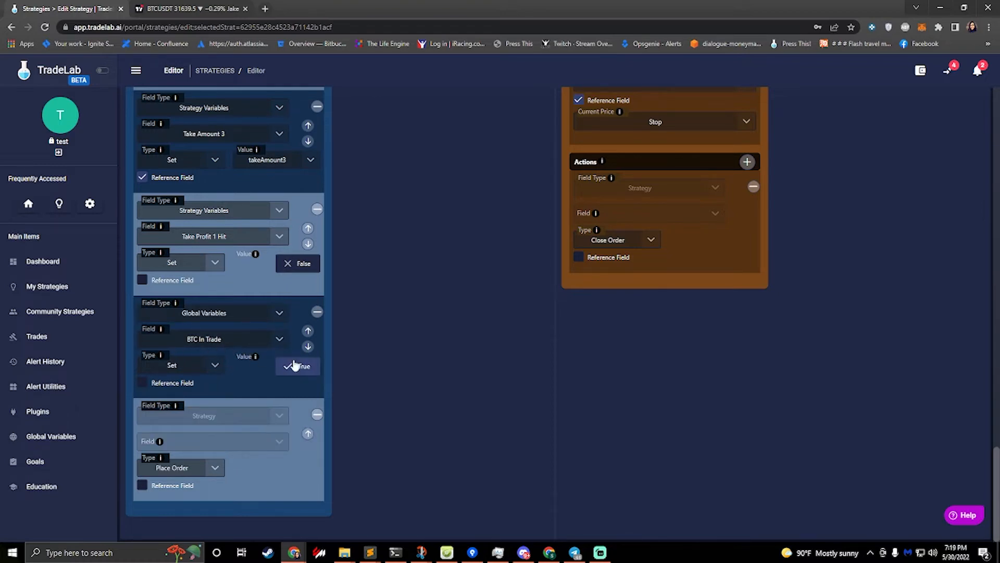
Add a condition to the Enter Long rule requiring the global variable BTC In Trade to be equal to False
scroll(446, 268, up, 15)
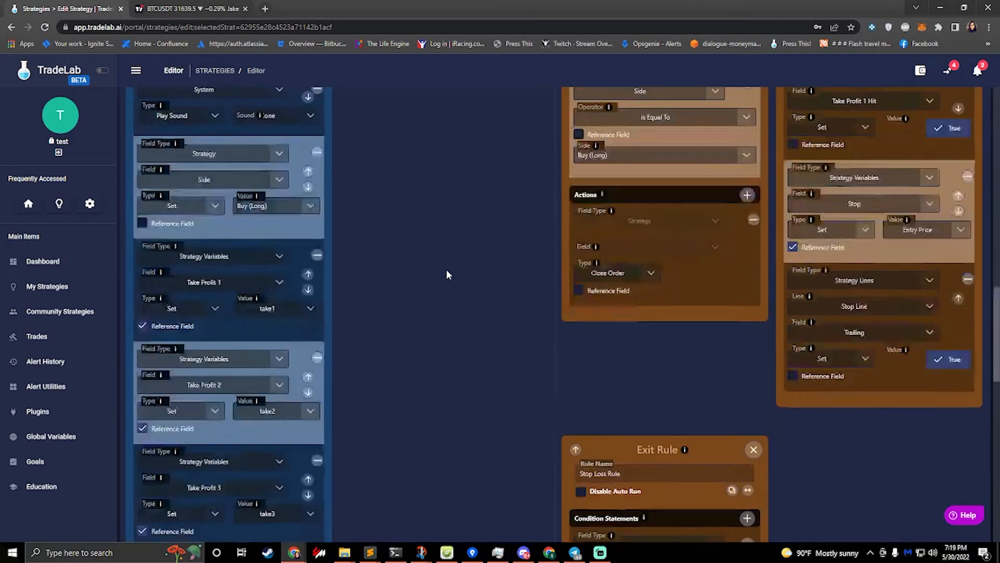
scroll(198, 311, down, 3)
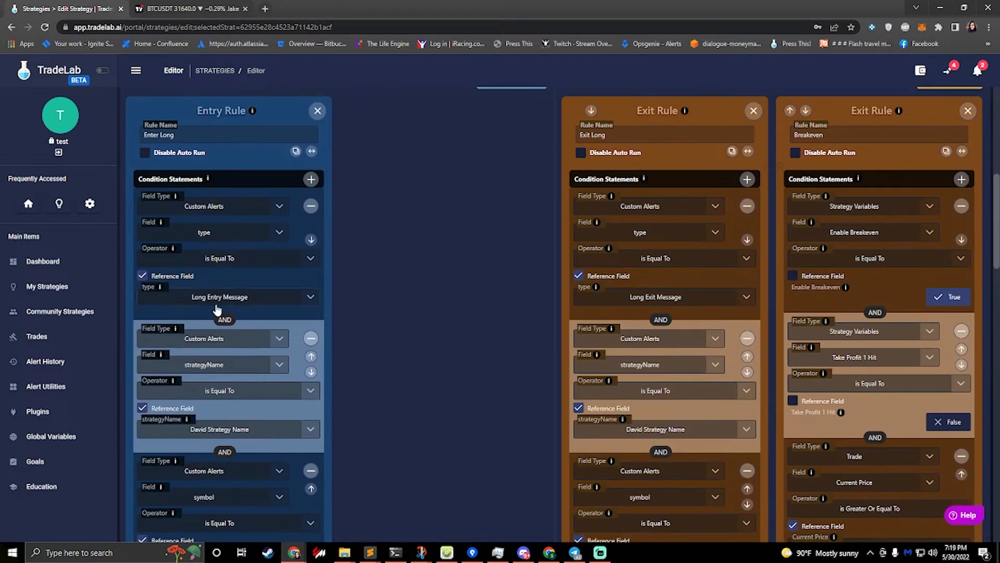
scroll(230, 388, down, 3)
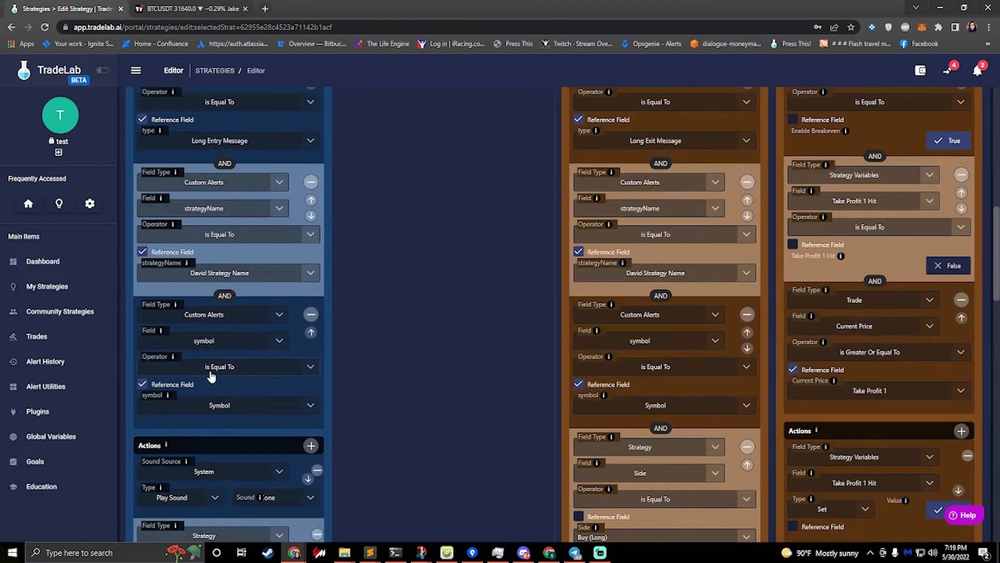
scroll(216, 379, up, 3)
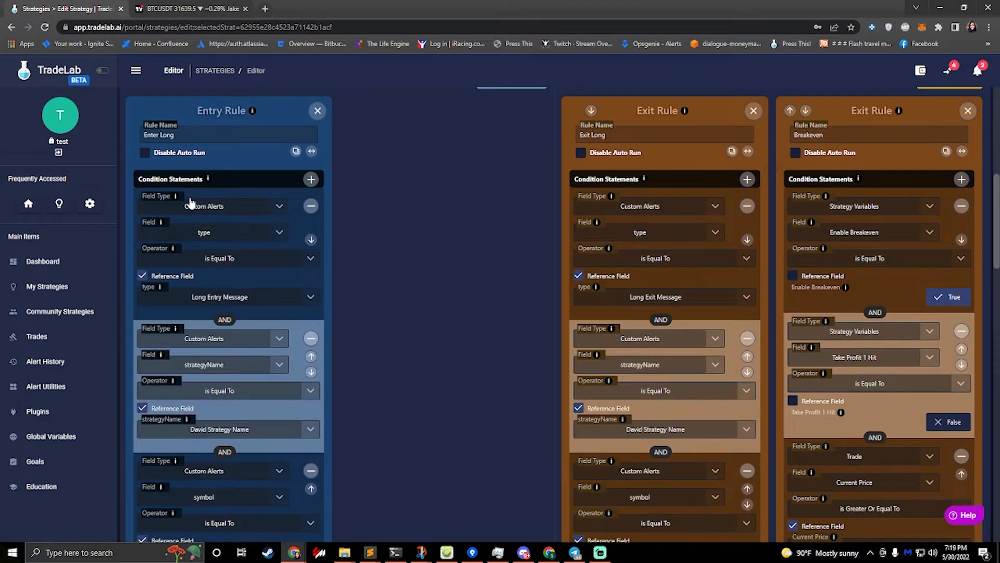
click(311, 179)
scroll(292, 204, down, 4)
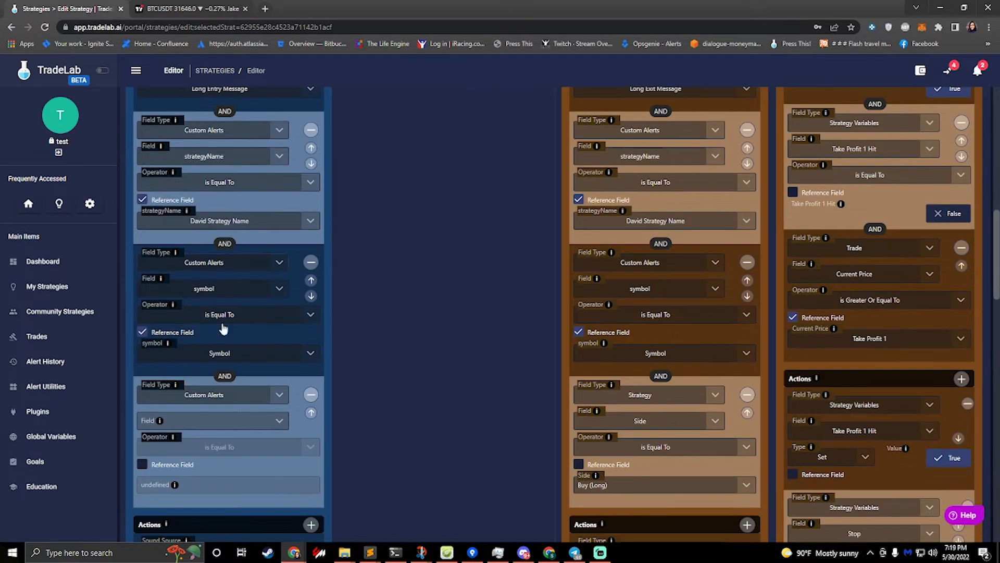
click(266, 403)
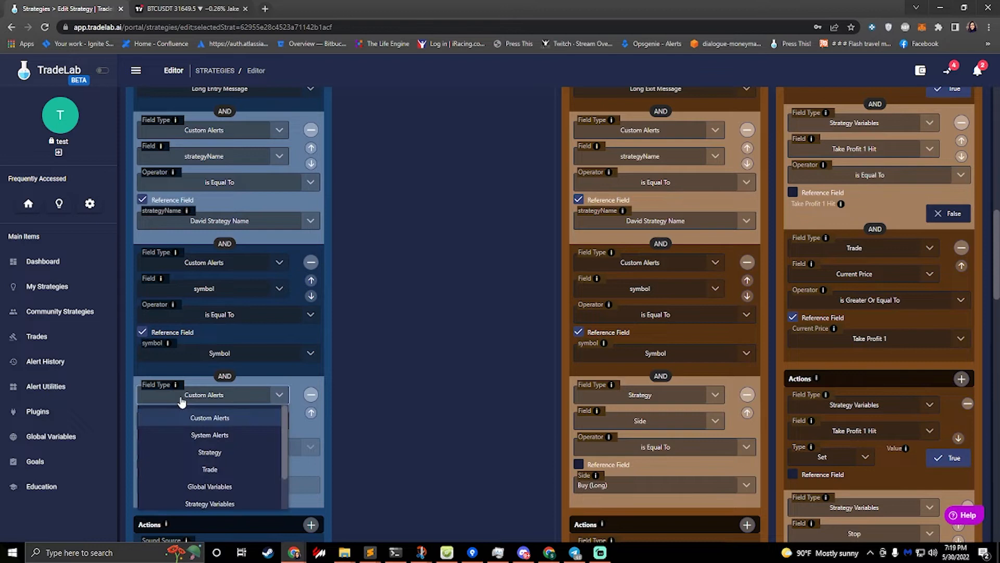
click(218, 486)
click(228, 423)
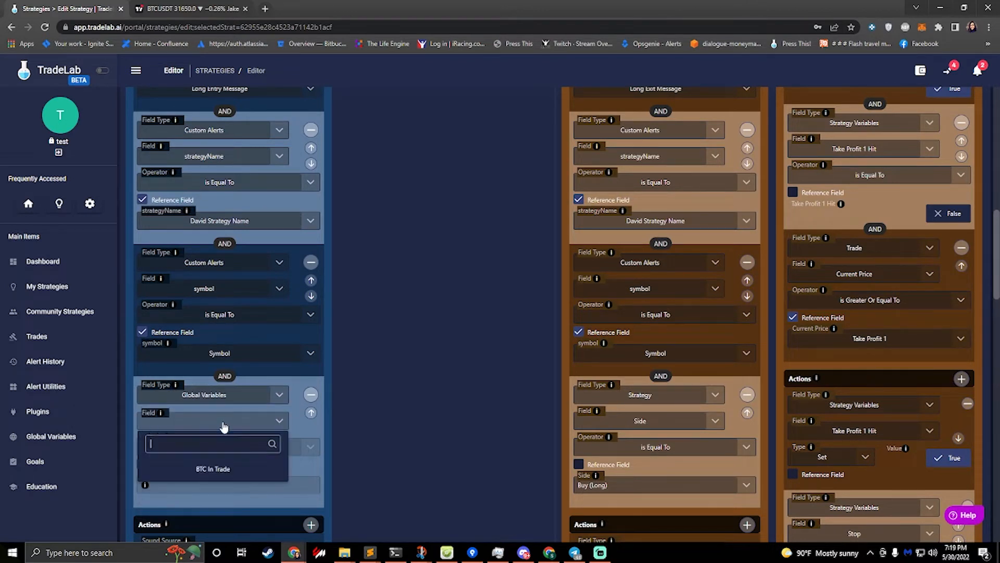
click(205, 471)
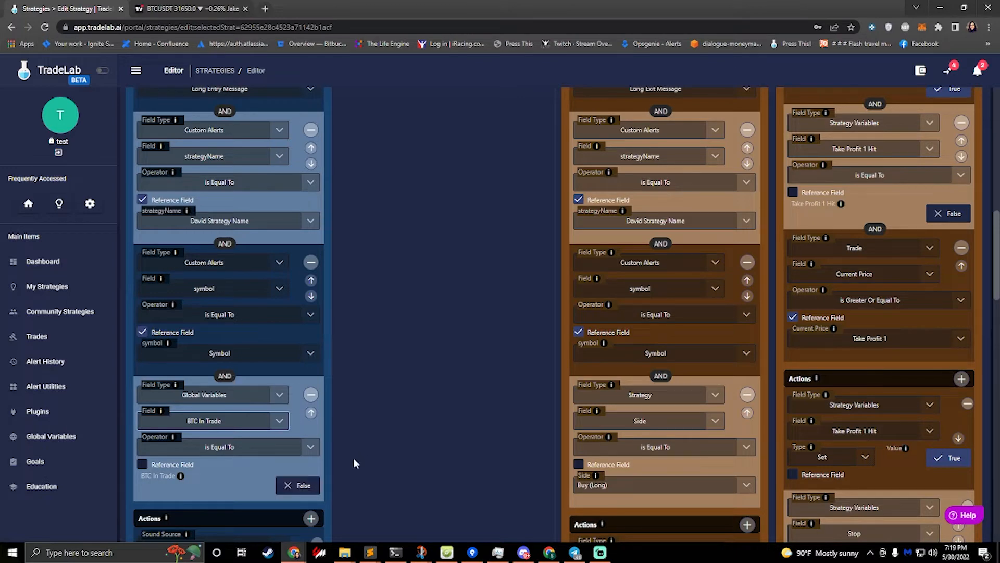
scroll(262, 449, down, 20)
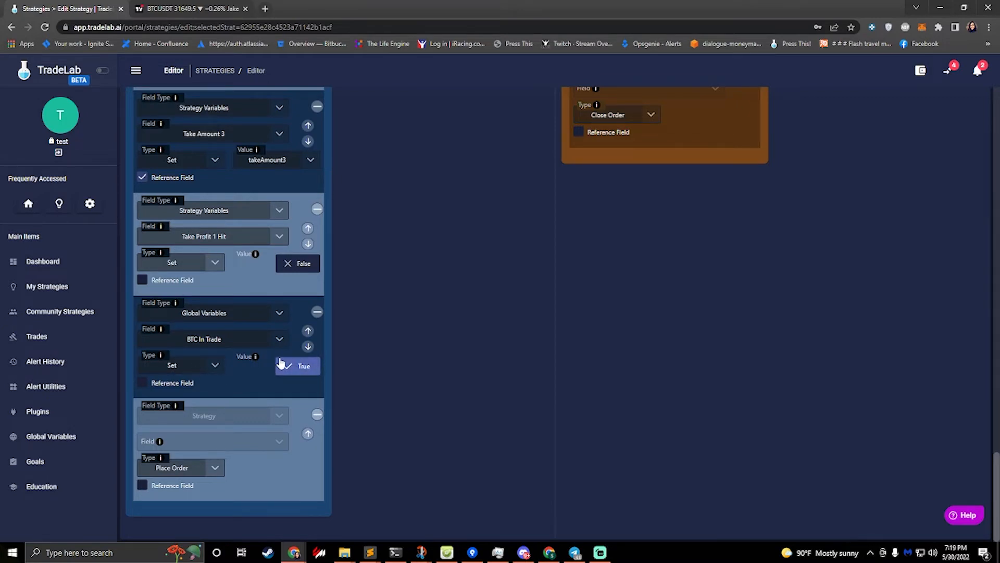
Review the BTC In Trade condition and action in the Enter Long rule and compare them with the Exit Long rule
scroll(306, 363, up, 20)
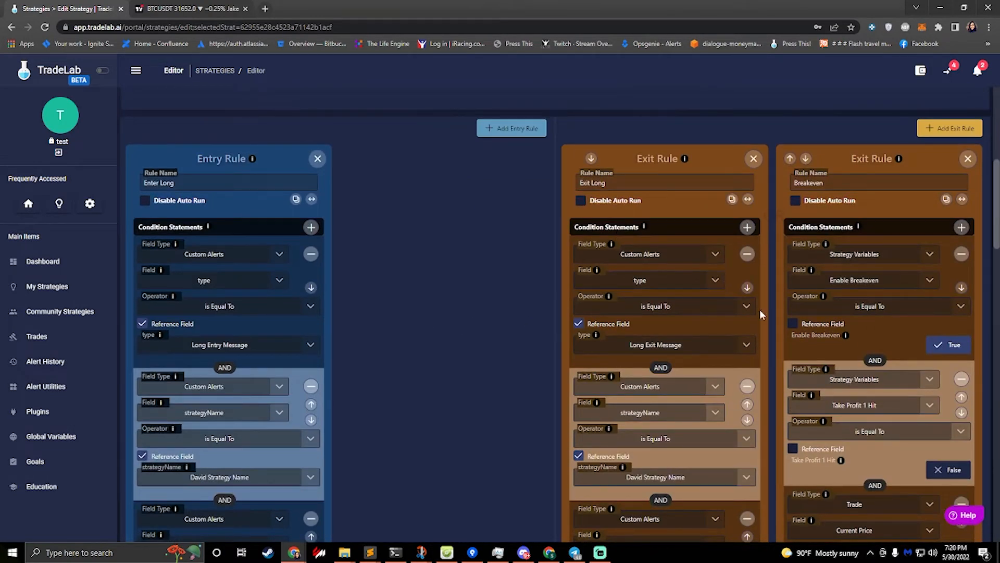
scroll(759, 309, down, 15)
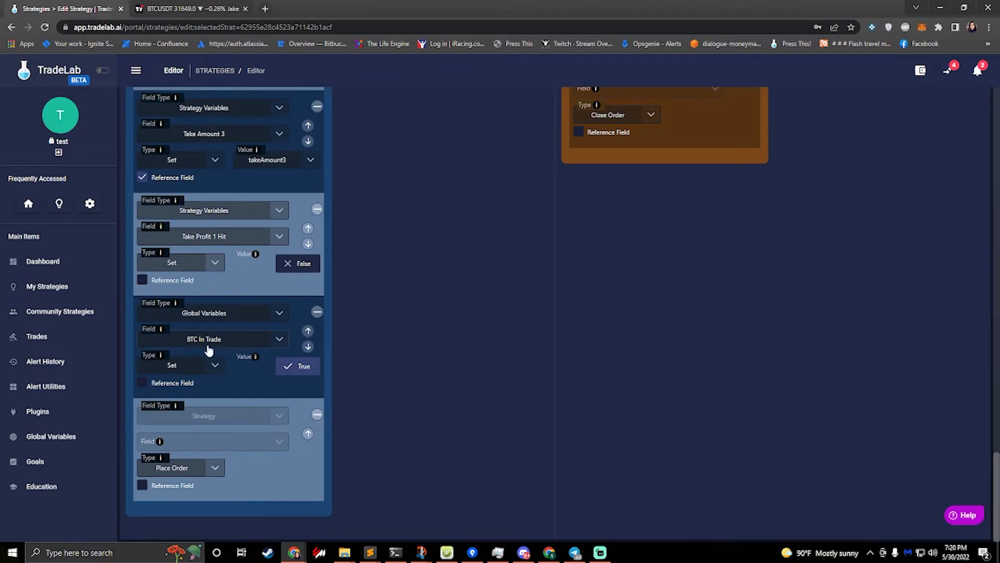
scroll(577, 304, up, 5)
scroll(576, 306, up, 10)
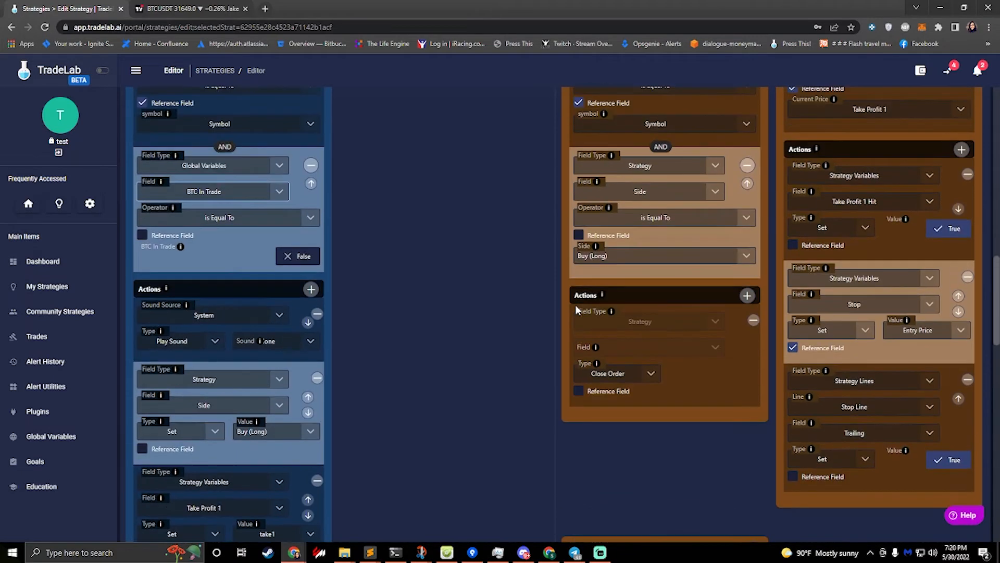
scroll(507, 322, down, 20)
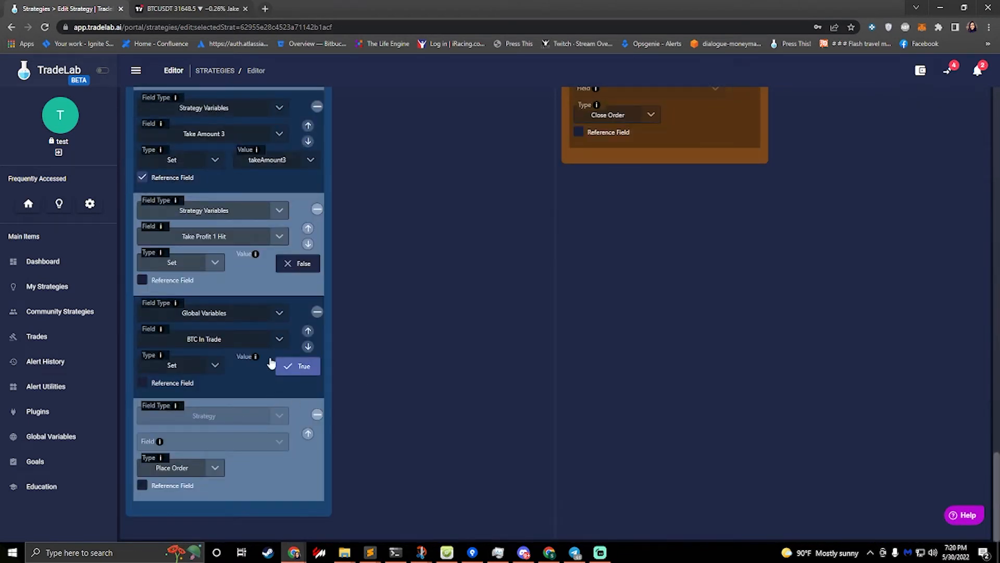
scroll(477, 358, up, 10)
scroll(477, 355, up, 10)
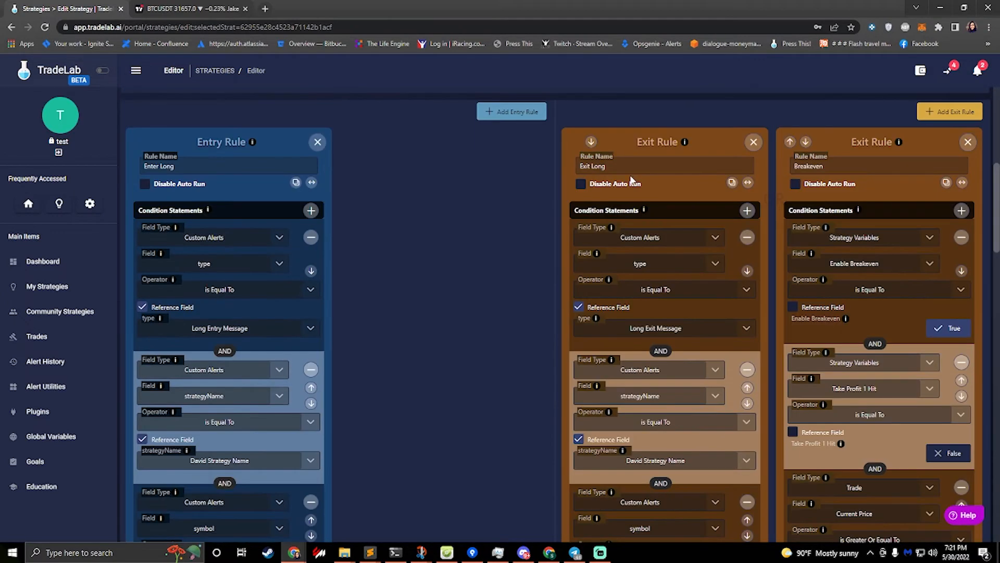
Add an action to the Exit Long rule that sets the global variable BTC In Trade to False
scroll(638, 177, down, 8)
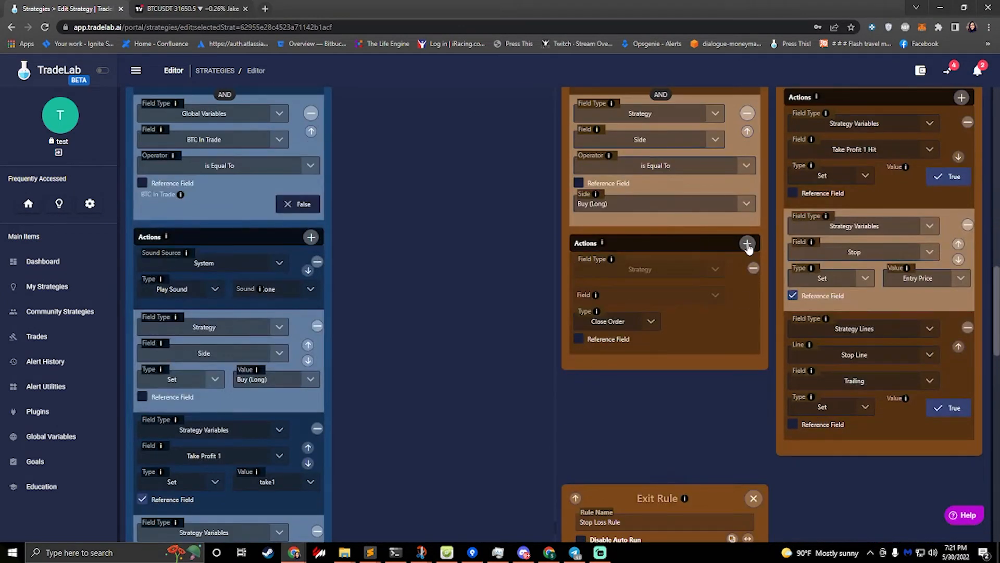
click(747, 243)
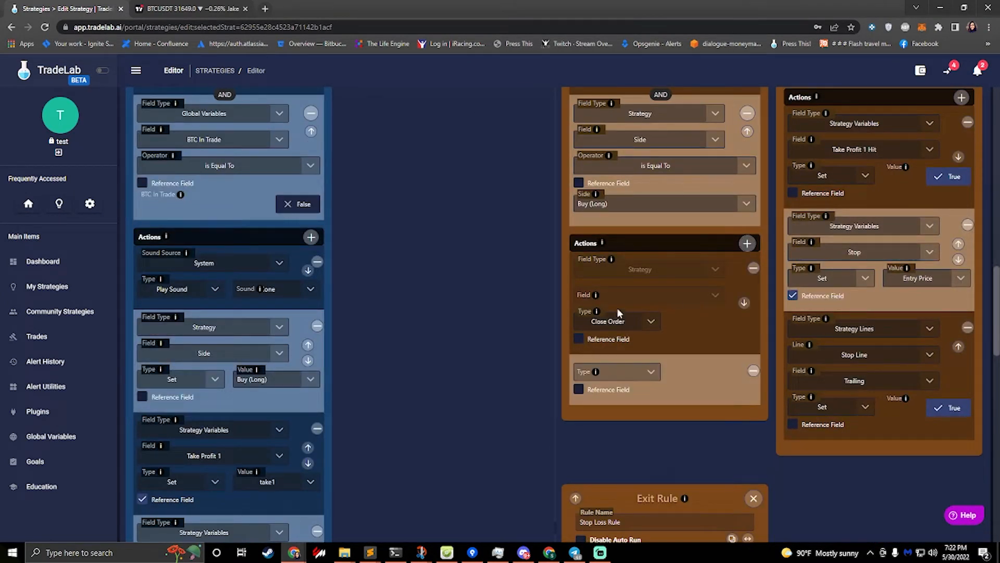
click(622, 372)
click(616, 412)
click(661, 367)
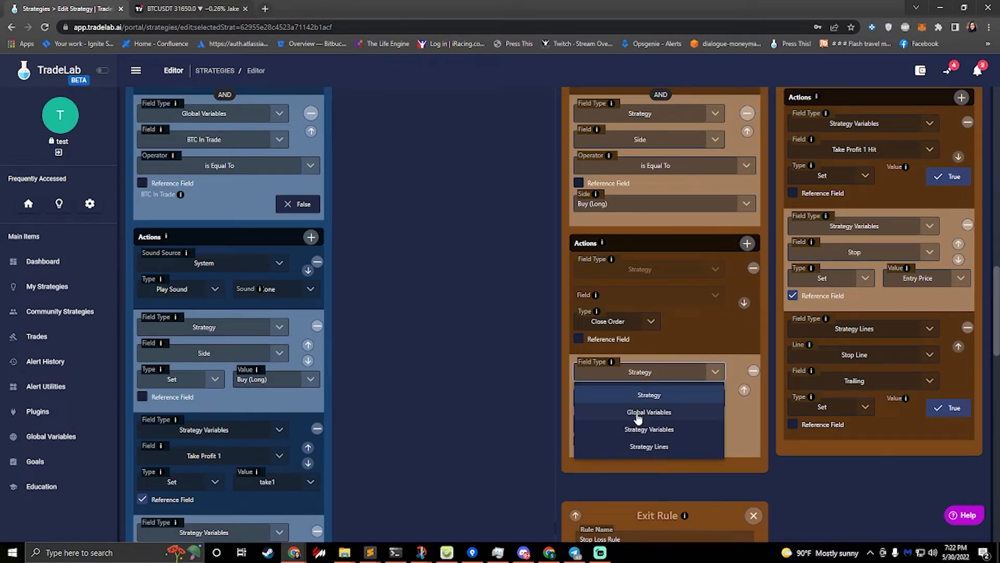
click(636, 413)
click(625, 397)
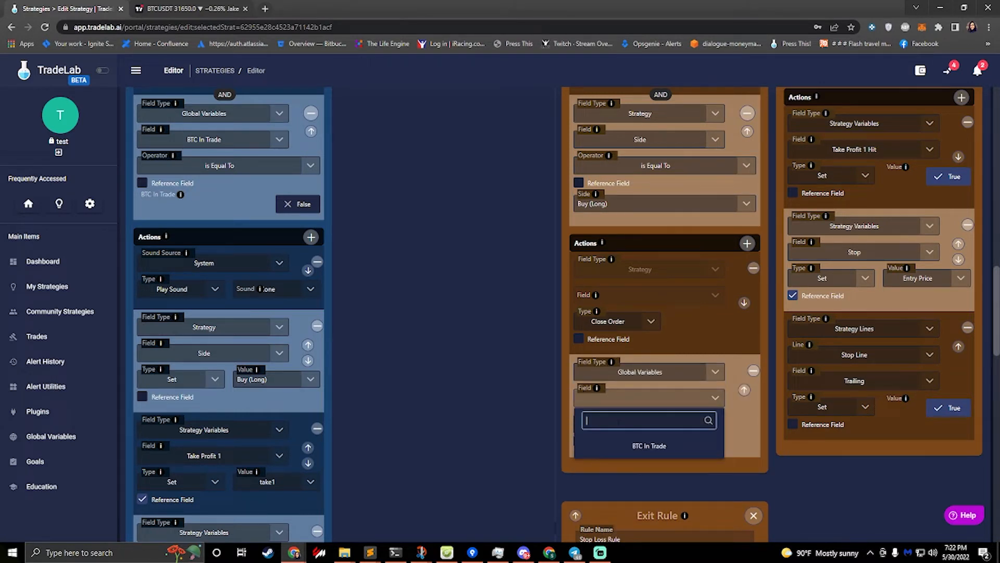
click(641, 448)
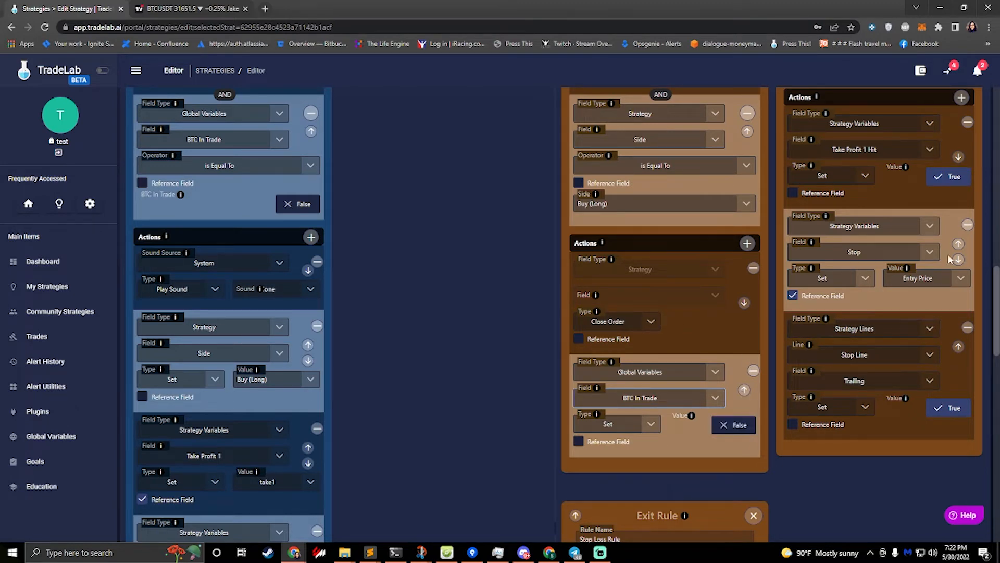
Add a new action of type Set to the Stop Loss Rule, after its Close Order action
scroll(941, 262, up, 5)
scroll(906, 339, down, 4)
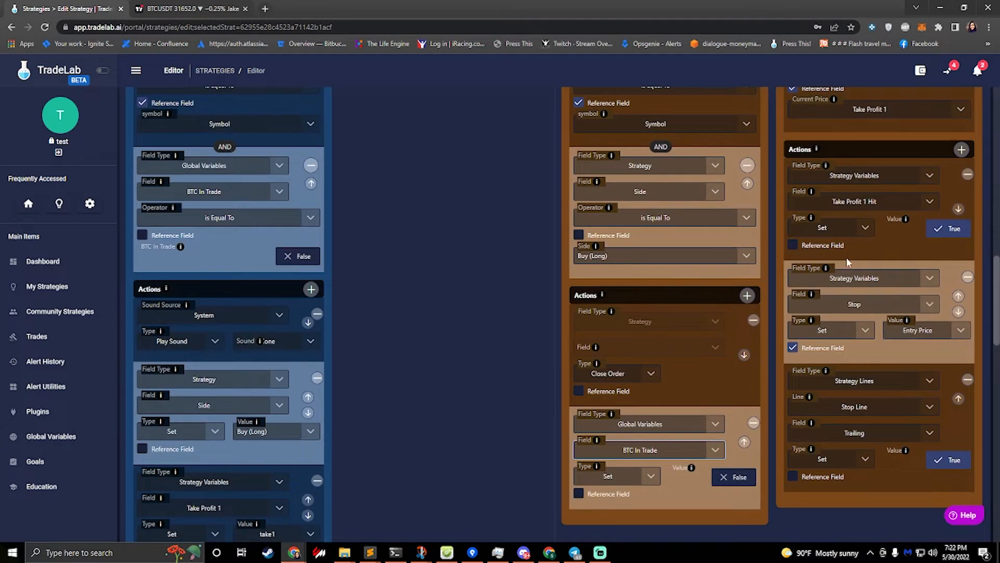
scroll(848, 266, down, 4)
scroll(887, 208, down, 6)
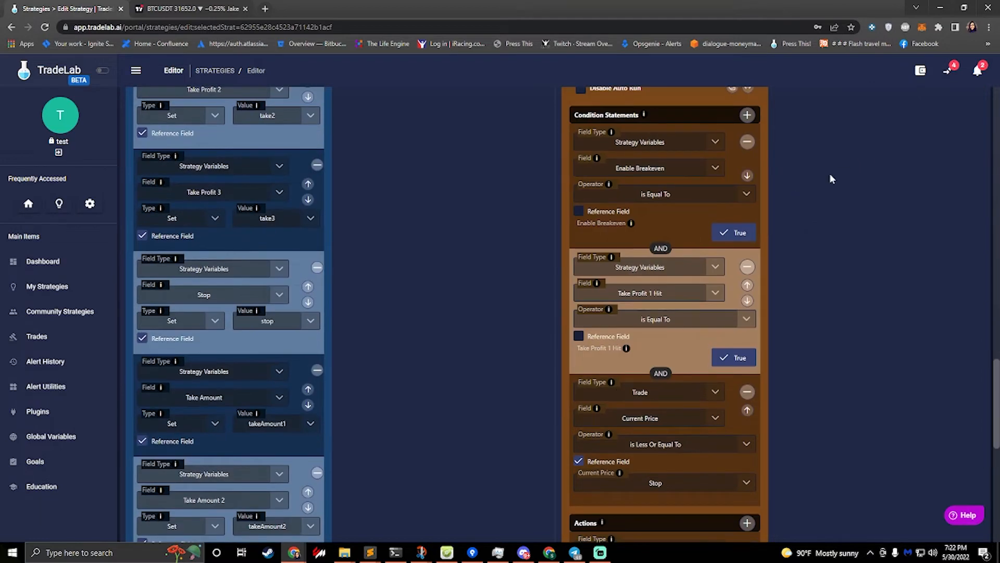
scroll(834, 198, up, 5)
scroll(846, 230, down, 3)
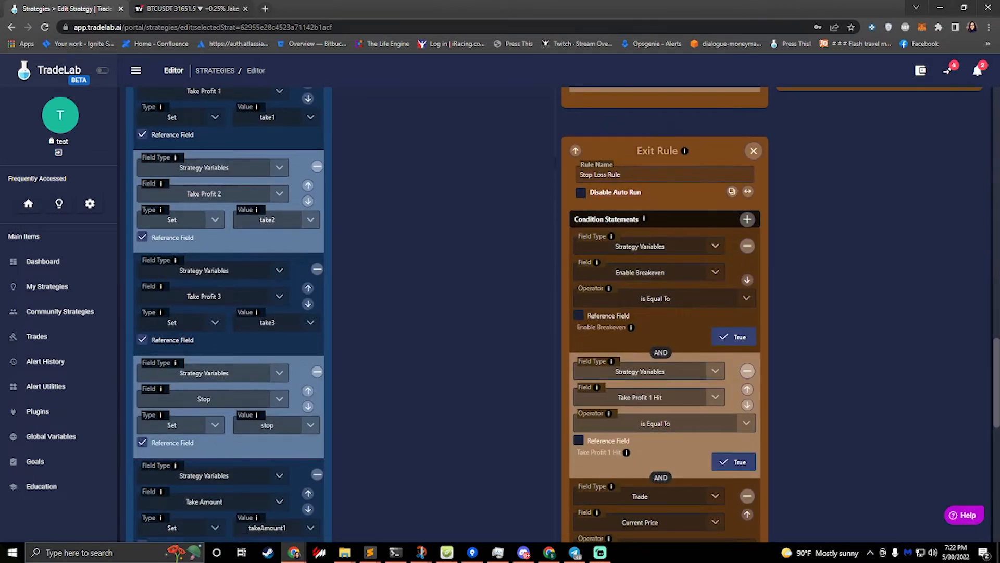
scroll(627, 198, down, 6)
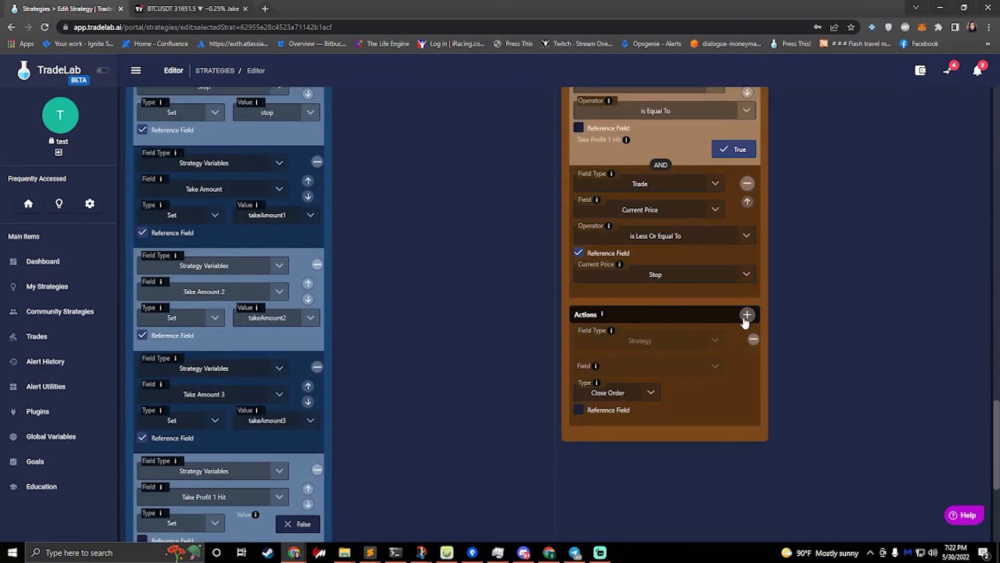
click(745, 316)
click(607, 443)
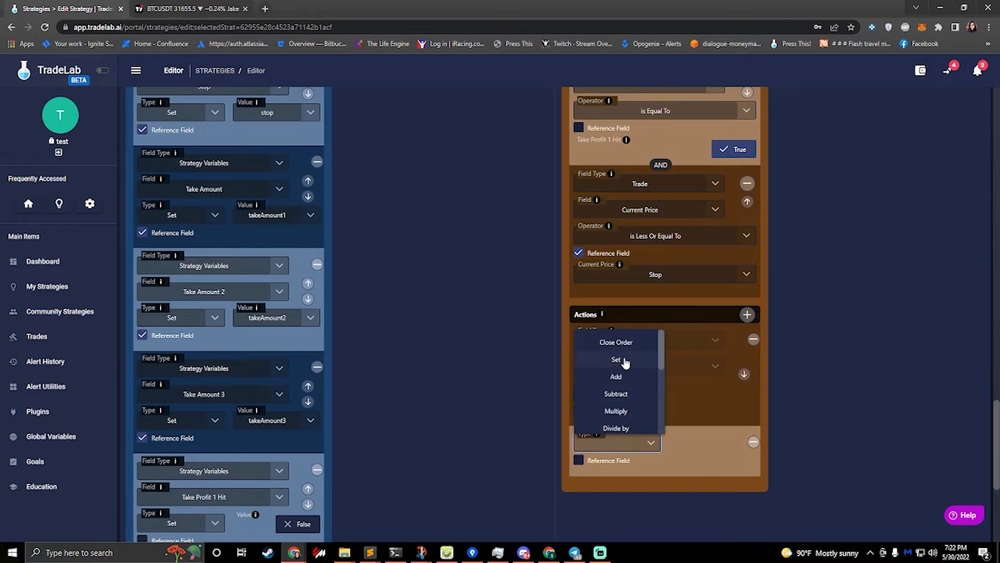
click(625, 360)
Make the new Stop Loss Rule action set the global variable BTC In Trade to False
click(675, 443)
click(667, 479)
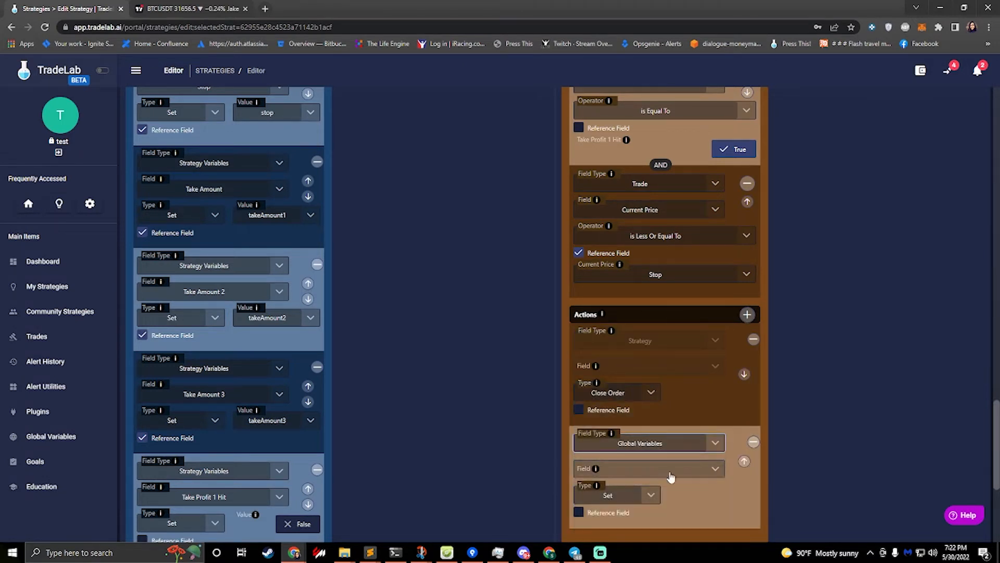
click(666, 473)
click(636, 518)
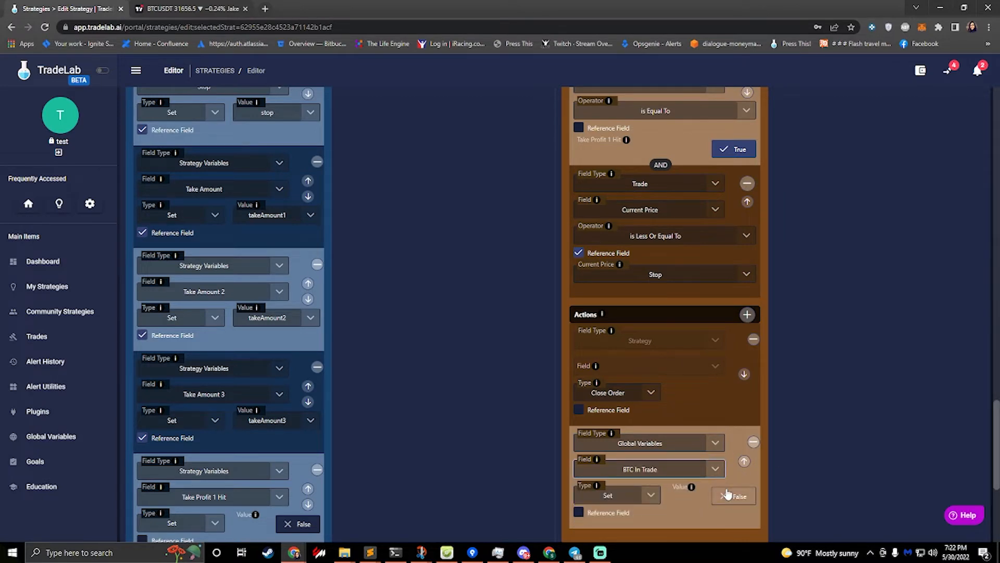
Check the BTC In Trade condition and actions across the long strategy's entry and exit rules
scroll(390, 411, up, 20)
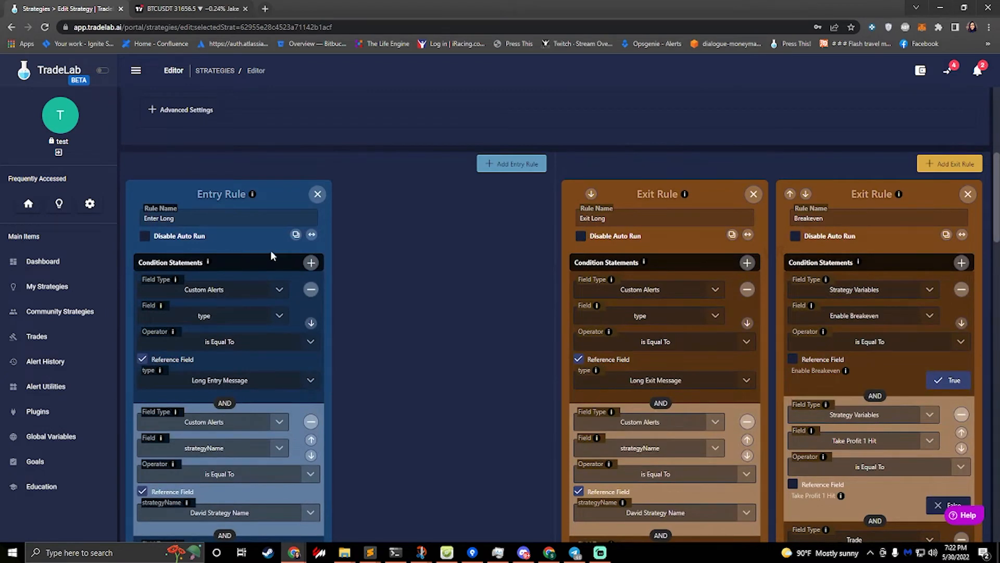
scroll(248, 257, down, 4)
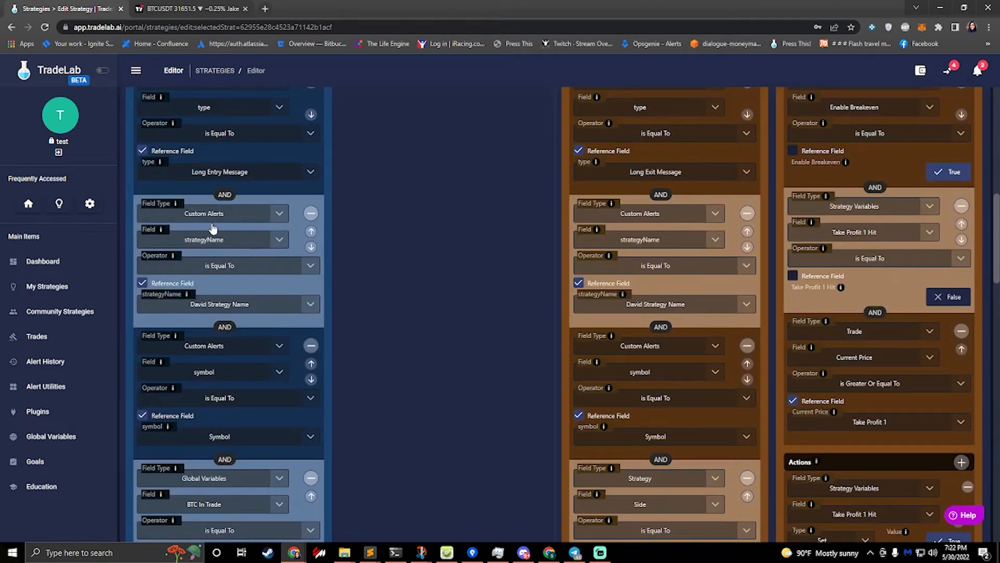
scroll(213, 228, down, 6)
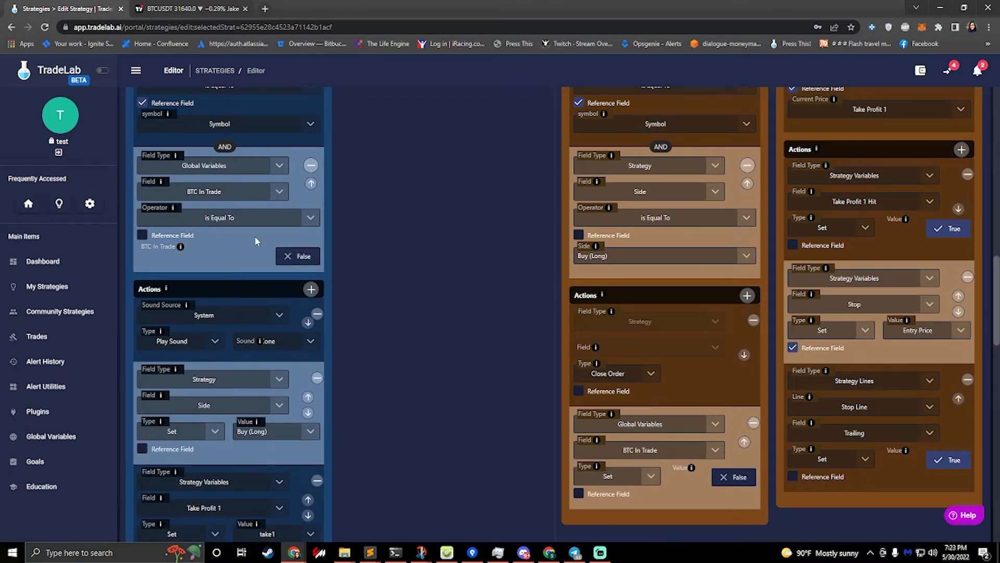
scroll(254, 236, down, 5)
scroll(227, 239, down, 5)
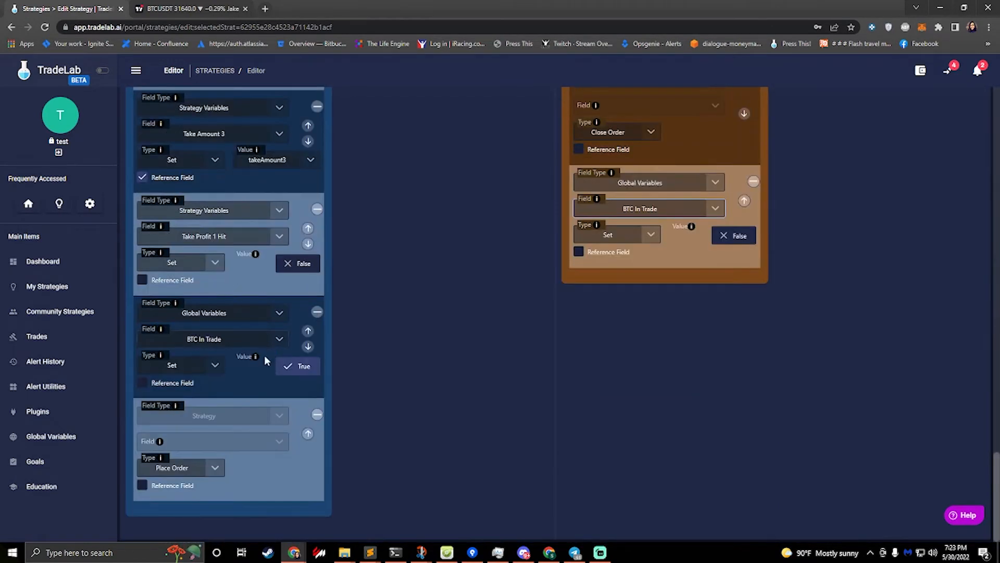
scroll(459, 280, up, 20)
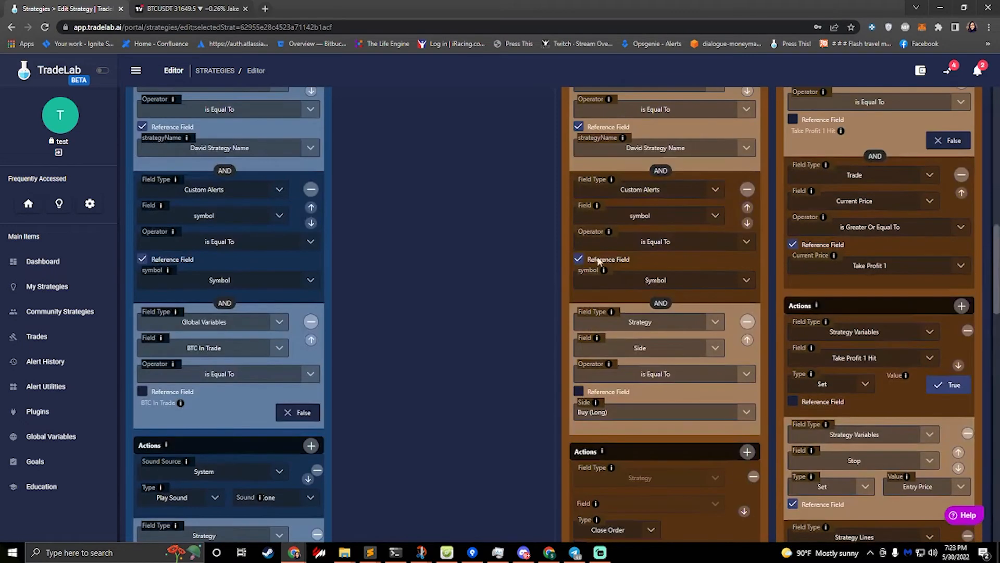
scroll(602, 260, down, 7)
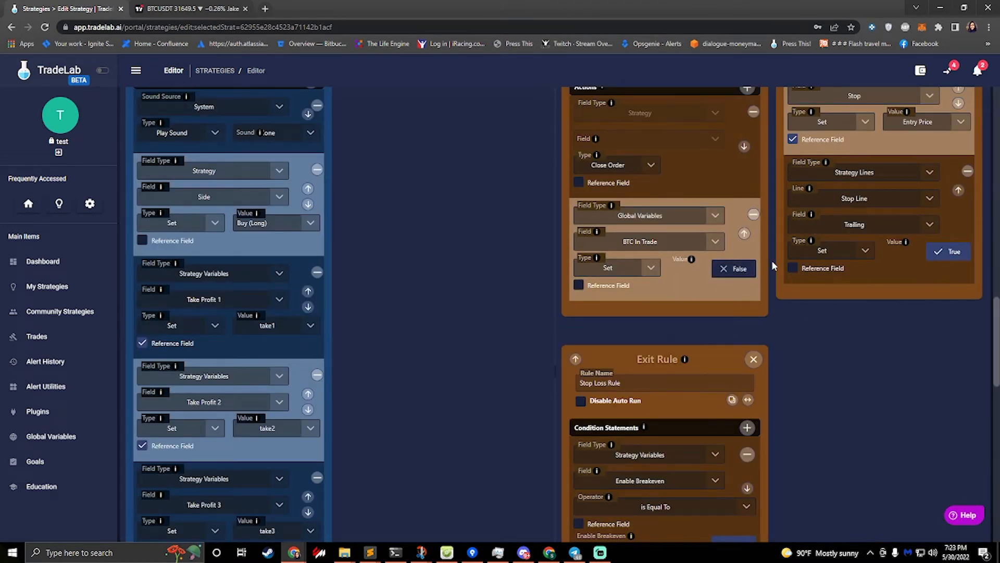
Save and exit the long strategy, and open the Davidd Tech SHORT Template for editing
scroll(536, 227, up, 15)
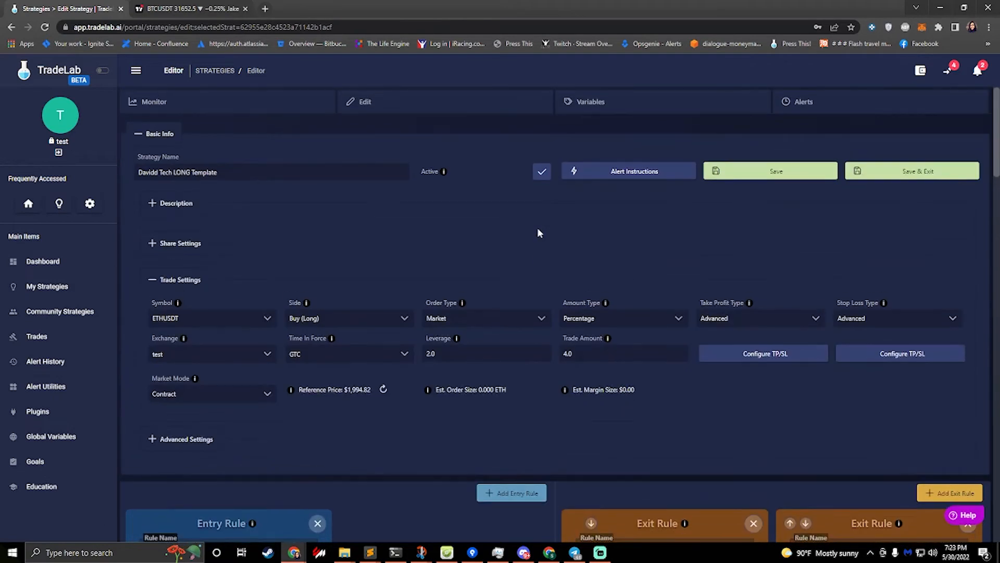
click(937, 172)
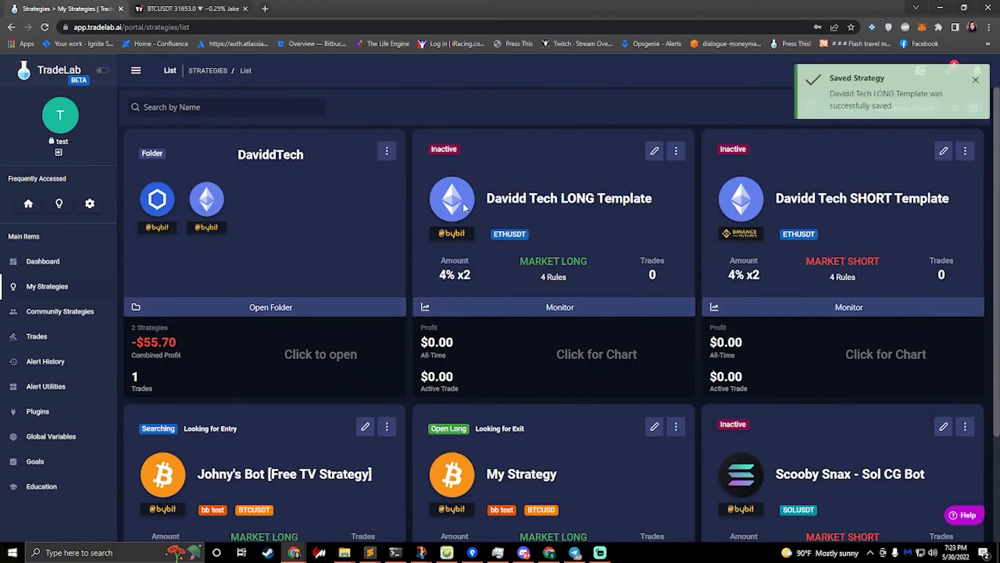
click(943, 152)
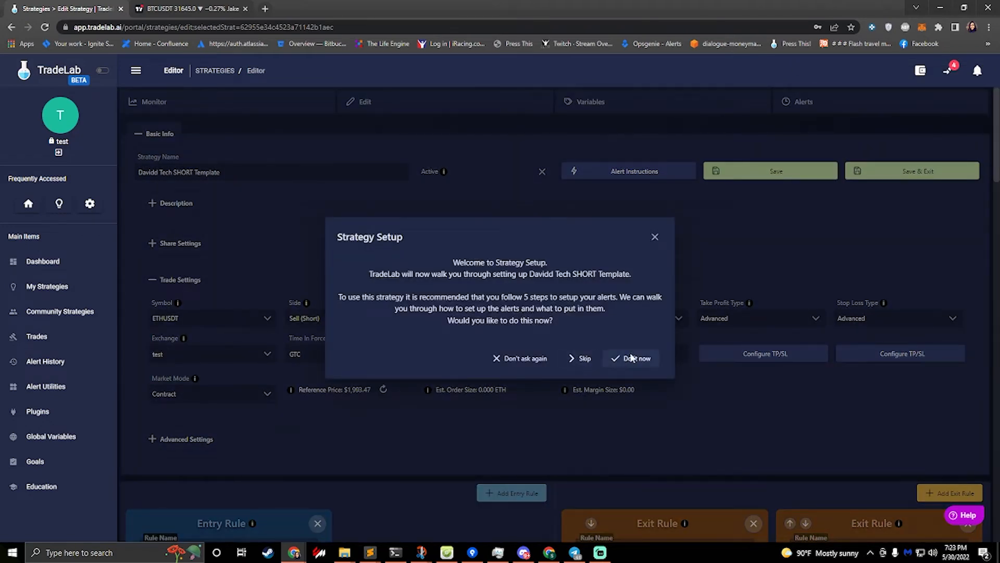
Accept the strategy setup for the SHORT template and skip its remaining alert instruction steps
click(634, 357)
click(623, 378)
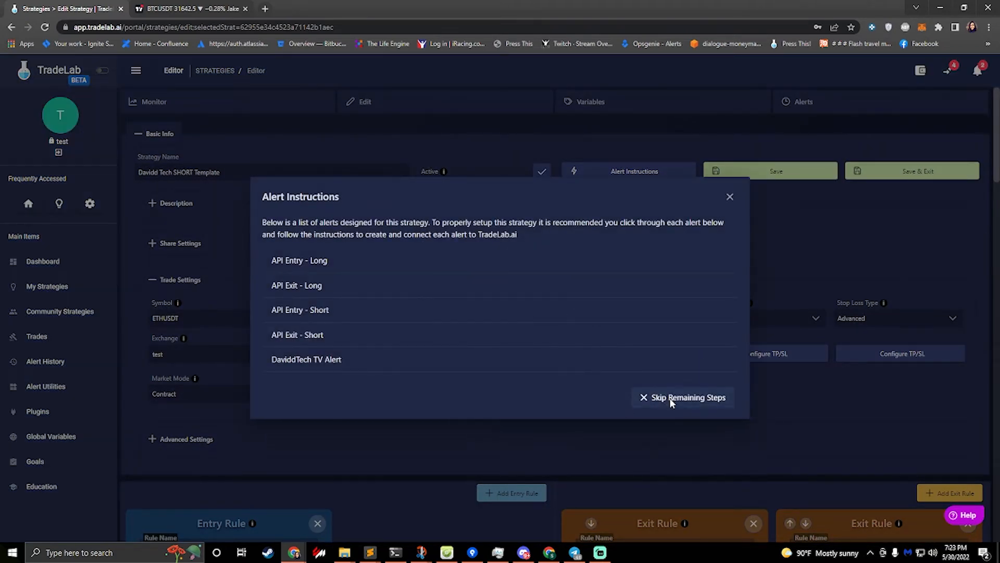
click(672, 400)
Add a condition to the short strategy's entry rule requiring the global variable BTC In Trade to be equal to False
scroll(457, 319, down, 15)
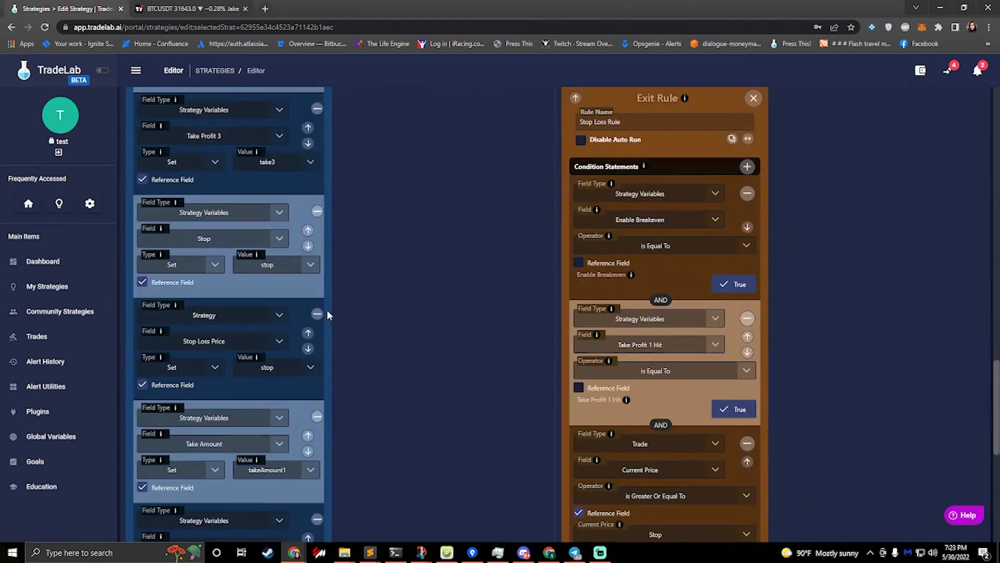
scroll(325, 312, up, 5)
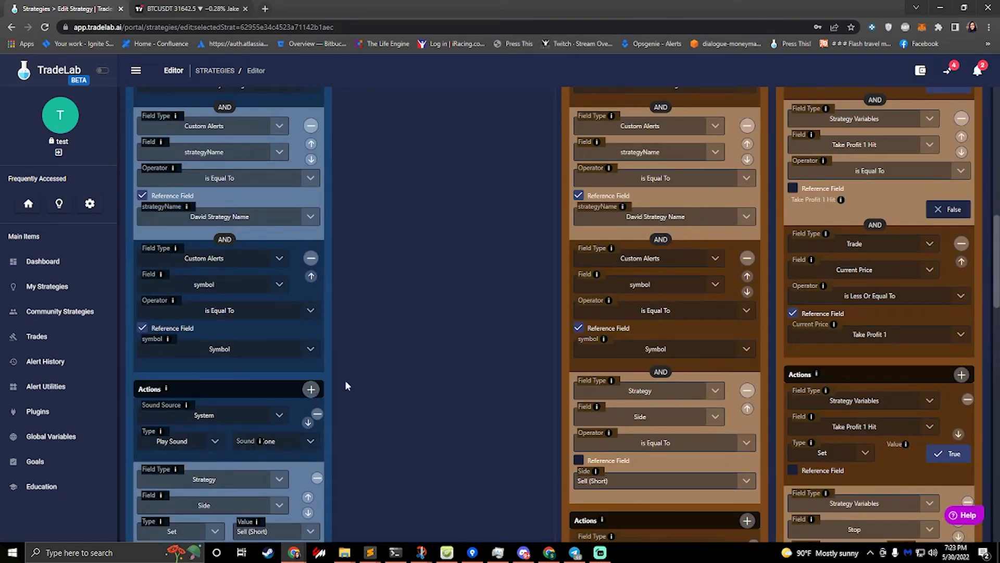
scroll(317, 333, up, 6)
click(312, 334)
scroll(244, 421, down, 7)
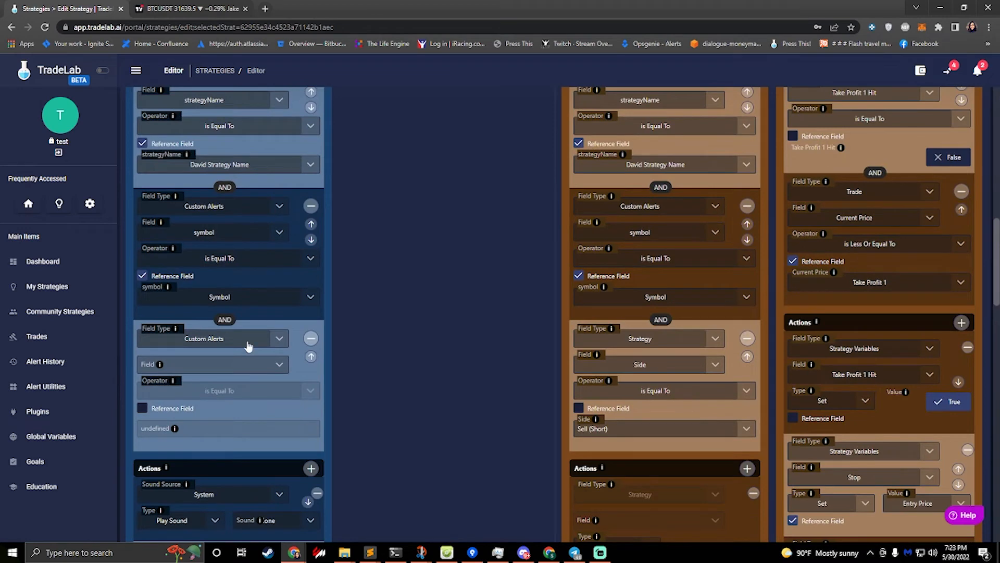
click(229, 342)
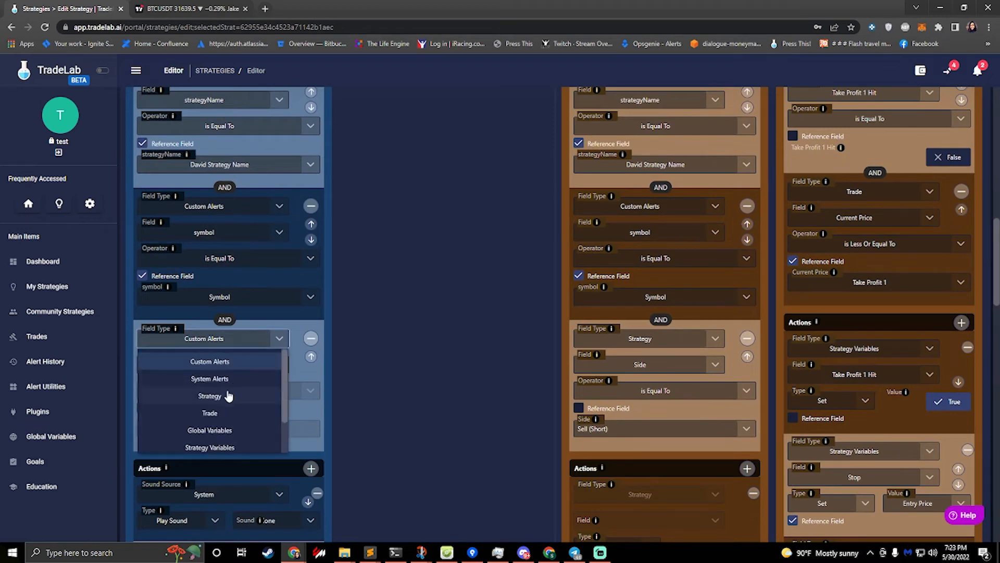
click(216, 429)
click(228, 366)
click(212, 418)
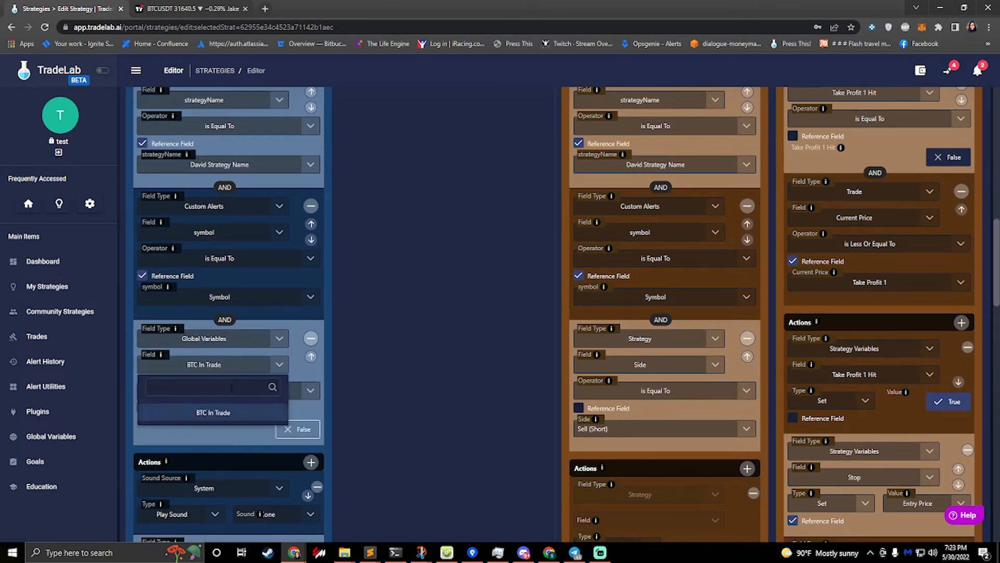
click(252, 393)
click(255, 395)
Add an entry rule action that sets the global variable BTC In Trade to True, and move it up above the Place Order action
scroll(287, 408, down, 10)
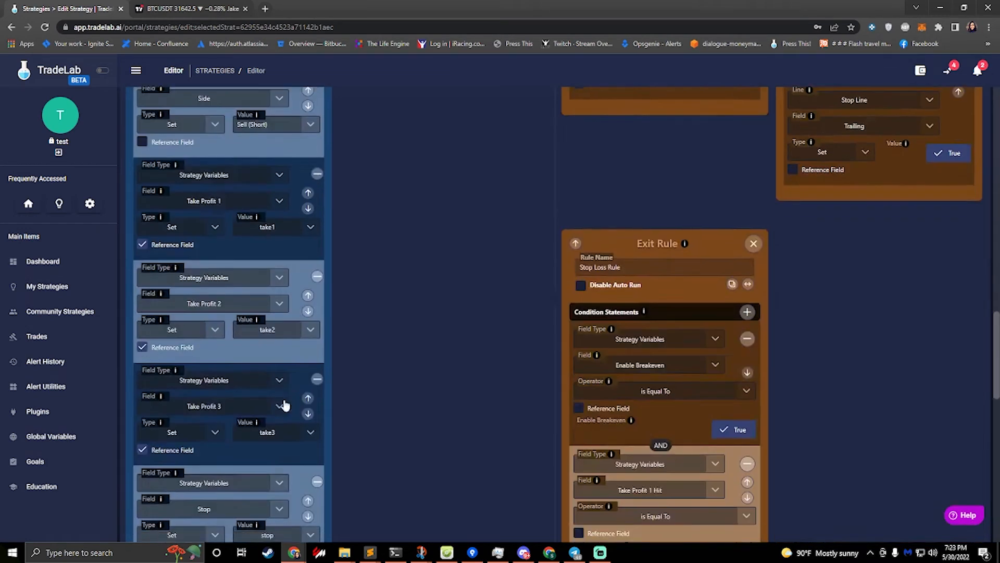
click(199, 465)
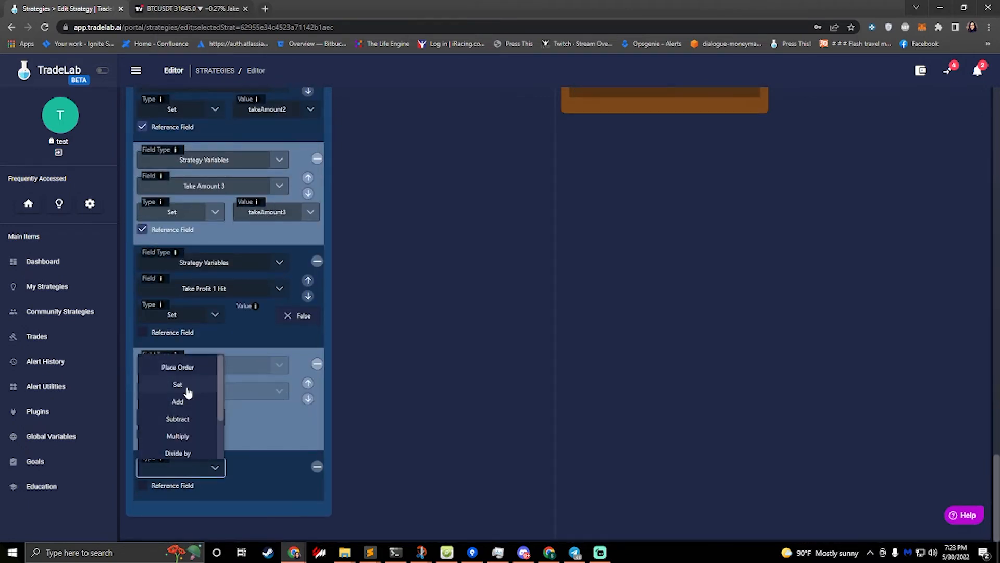
click(185, 386)
click(227, 466)
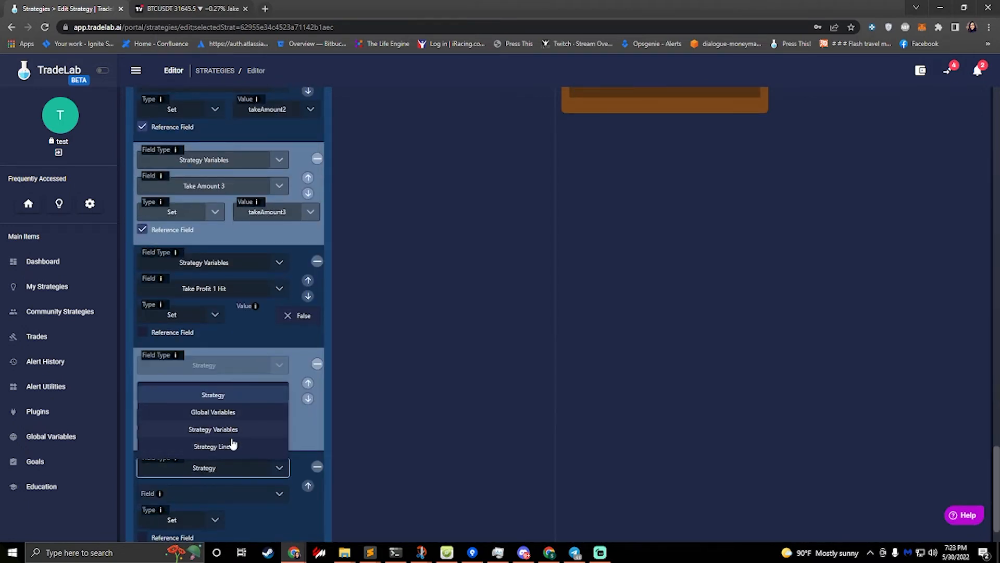
click(241, 415)
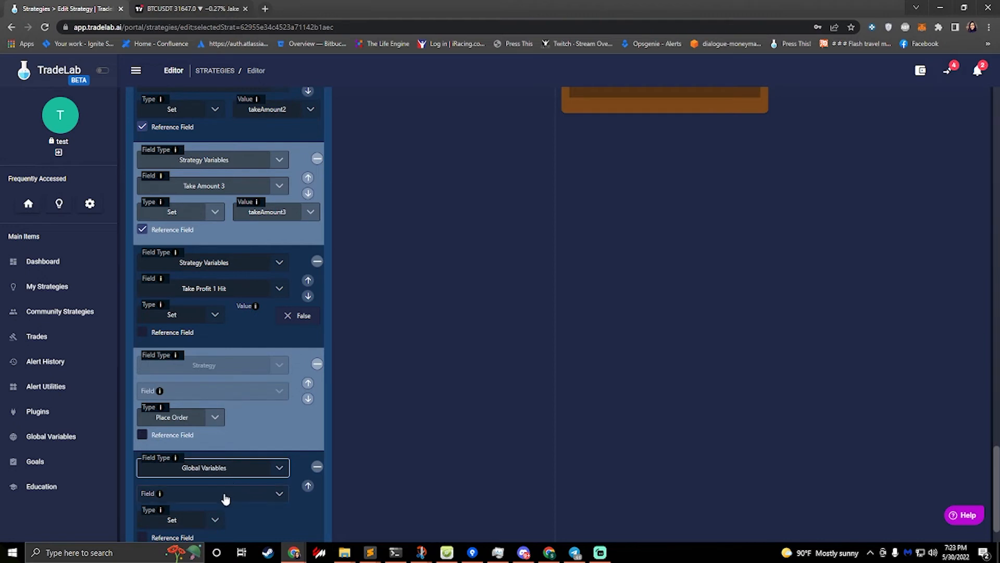
click(225, 499)
click(234, 472)
scroll(211, 458, down, 1)
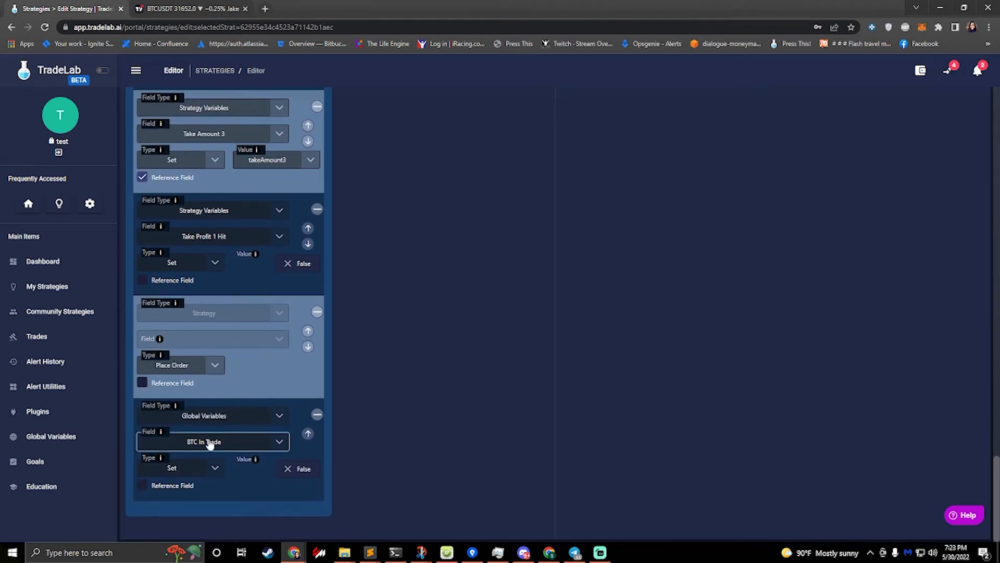
click(299, 469)
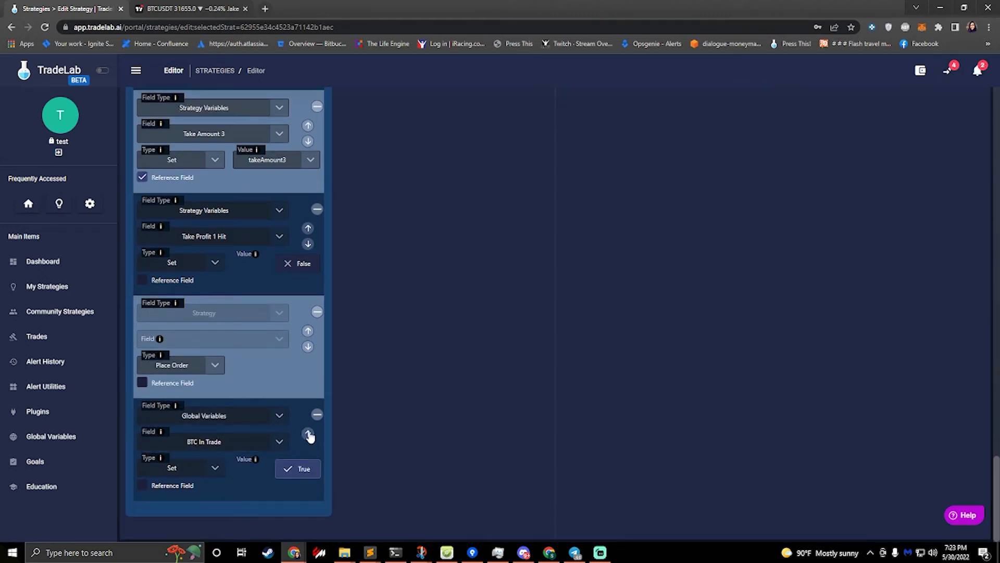
click(308, 434)
Add an action to the Exit Short rule that sets the global variable BTC In Trade to False
scroll(400, 322, up, 10)
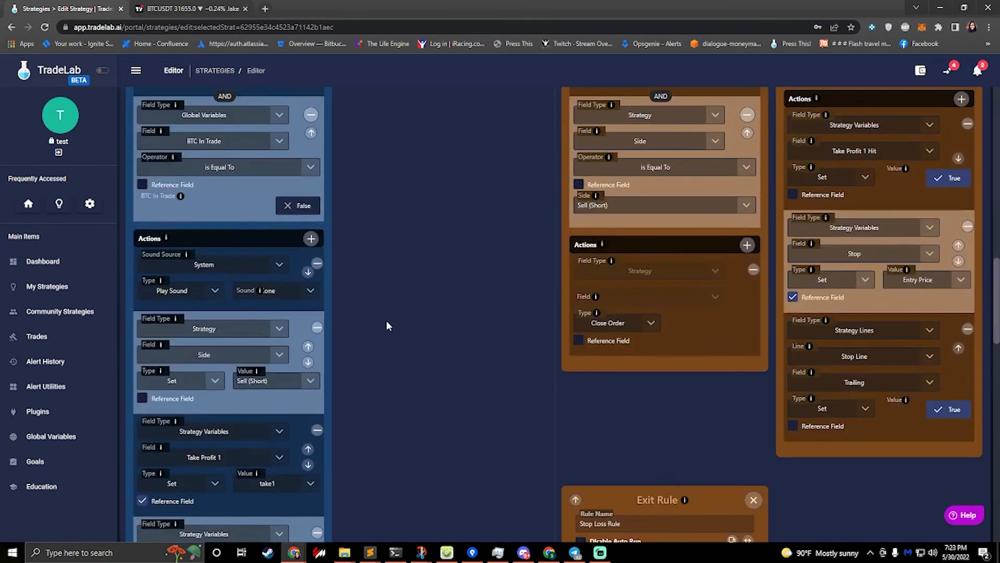
scroll(500, 348, up, 8)
scroll(651, 274, down, 6)
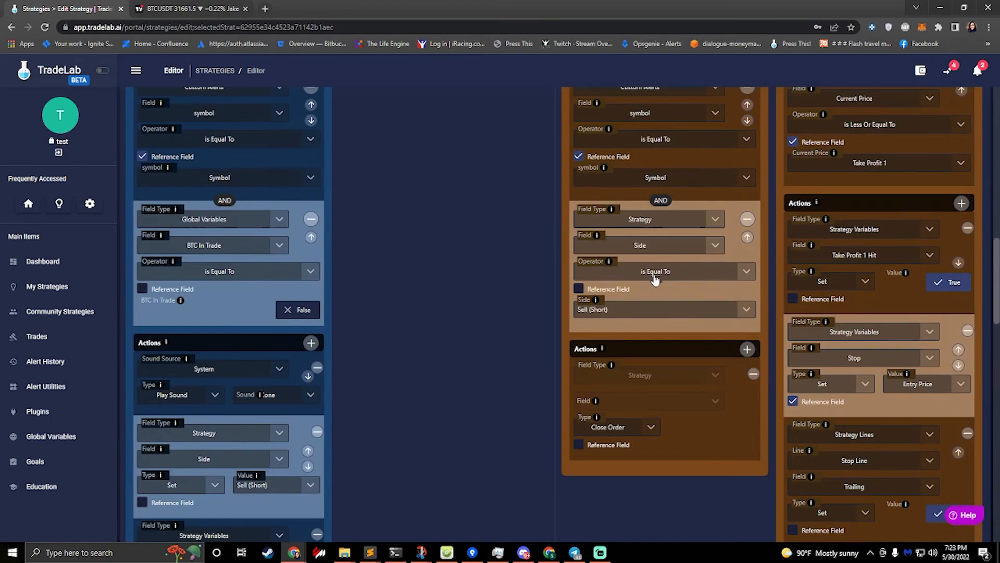
click(746, 349)
click(648, 477)
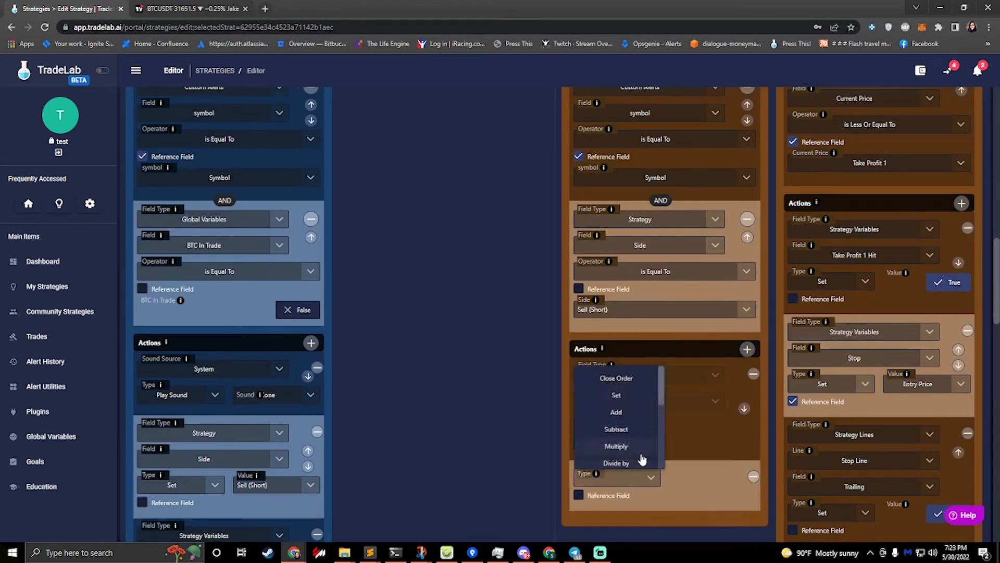
click(634, 400)
click(661, 482)
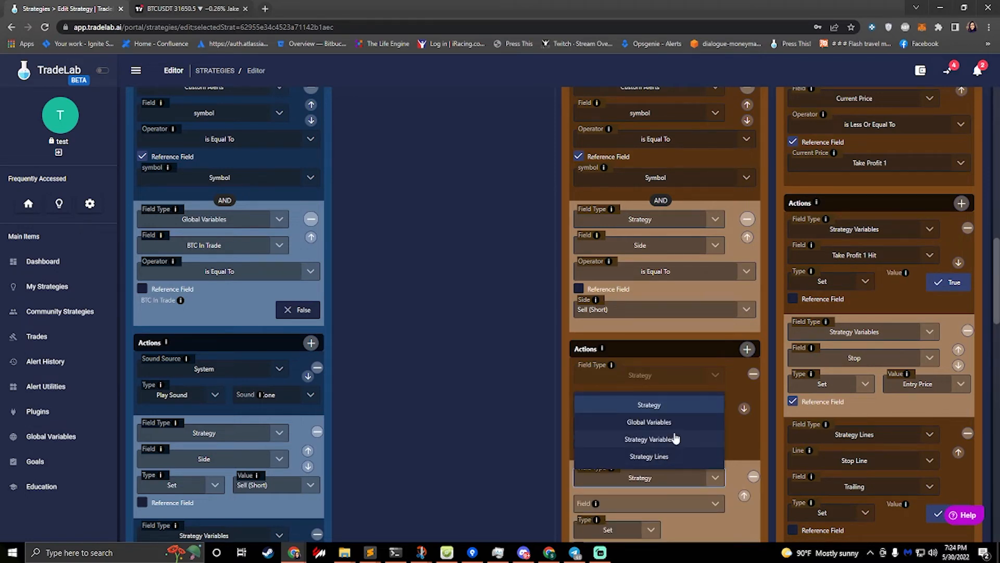
click(660, 437)
click(677, 501)
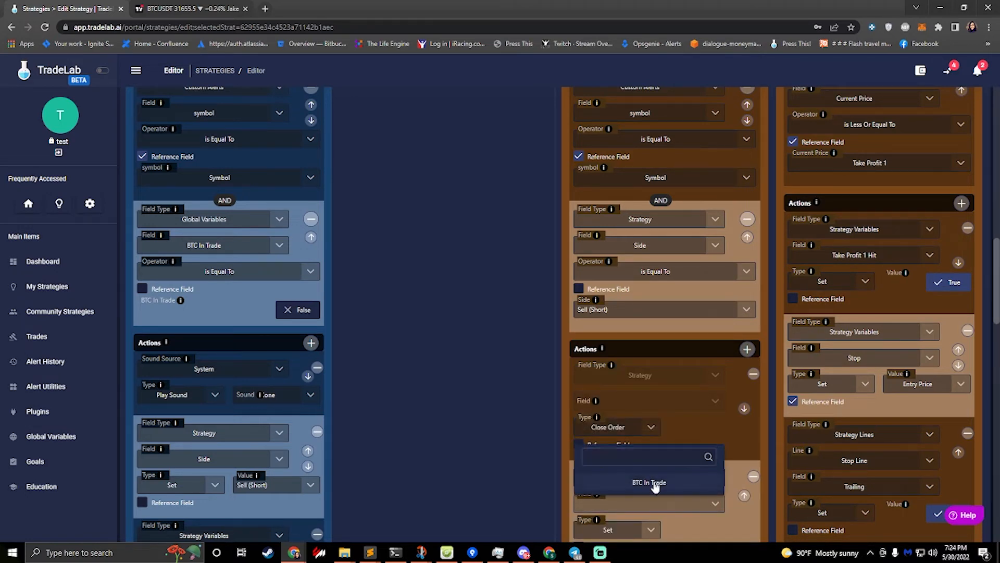
click(676, 476)
Add an action to the Stop Loss Rule that sets the global variable BTC In Trade to False
scroll(672, 417, down, 10)
scroll(672, 354, up, 3)
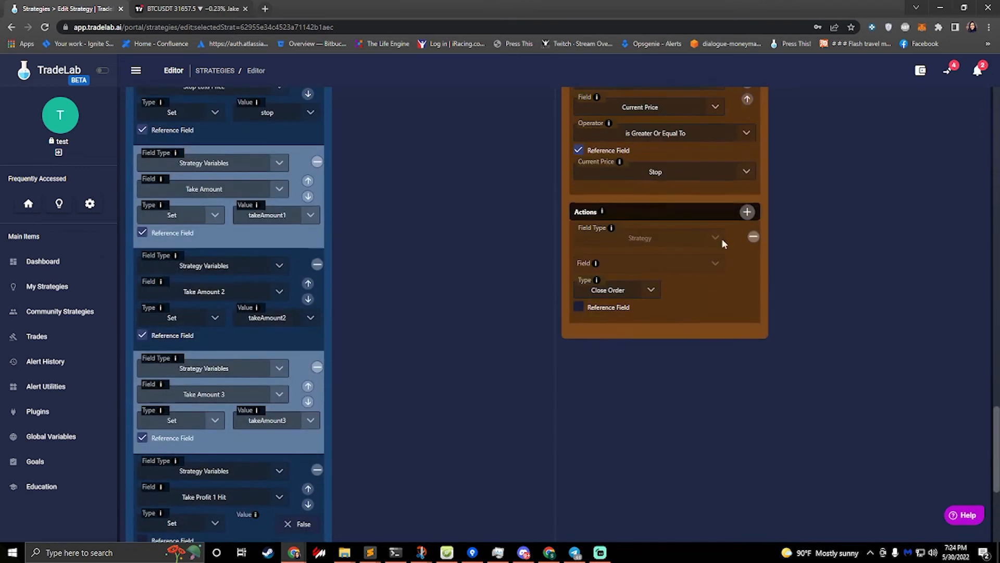
click(747, 212)
click(603, 336)
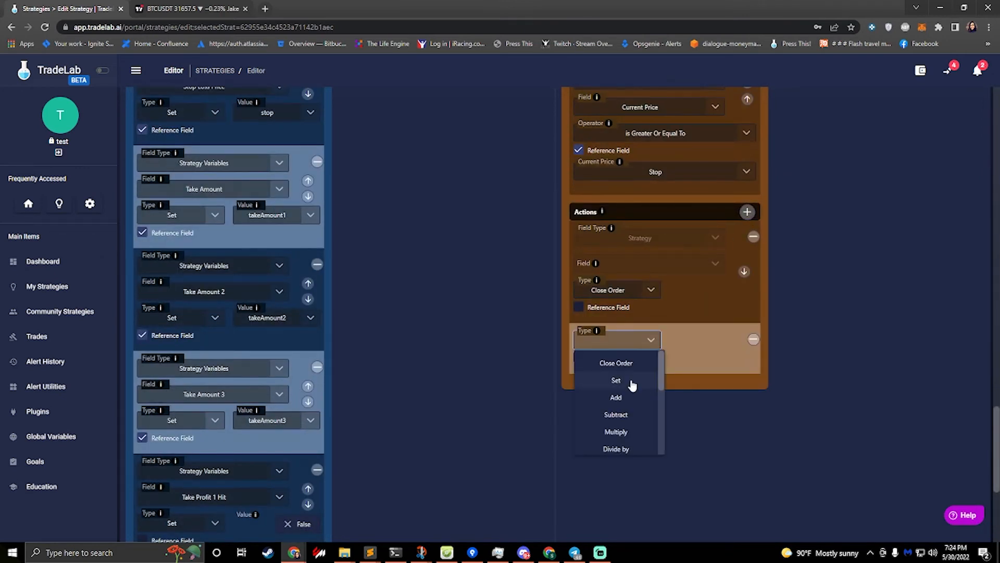
click(616, 380)
click(661, 370)
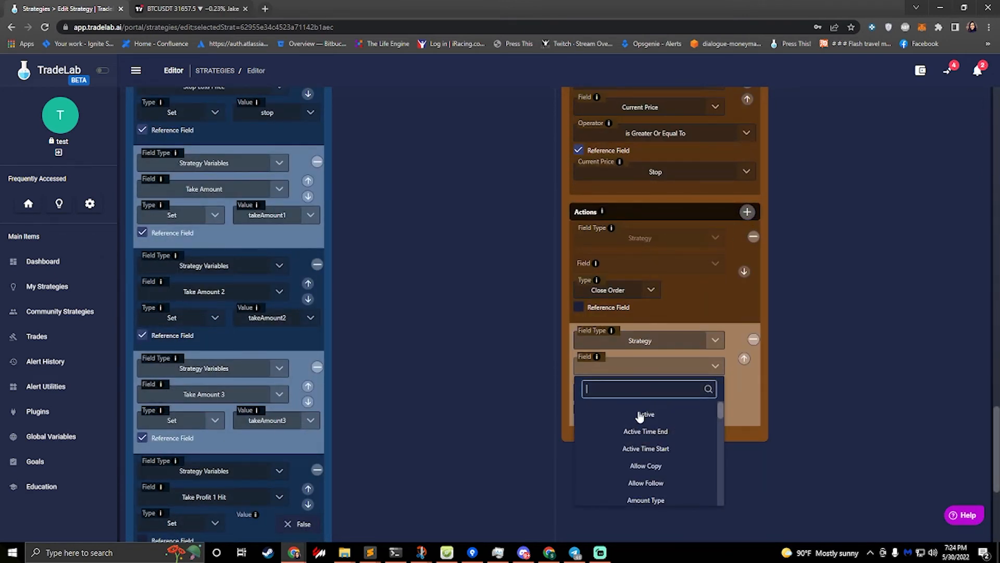
click(659, 341)
click(673, 384)
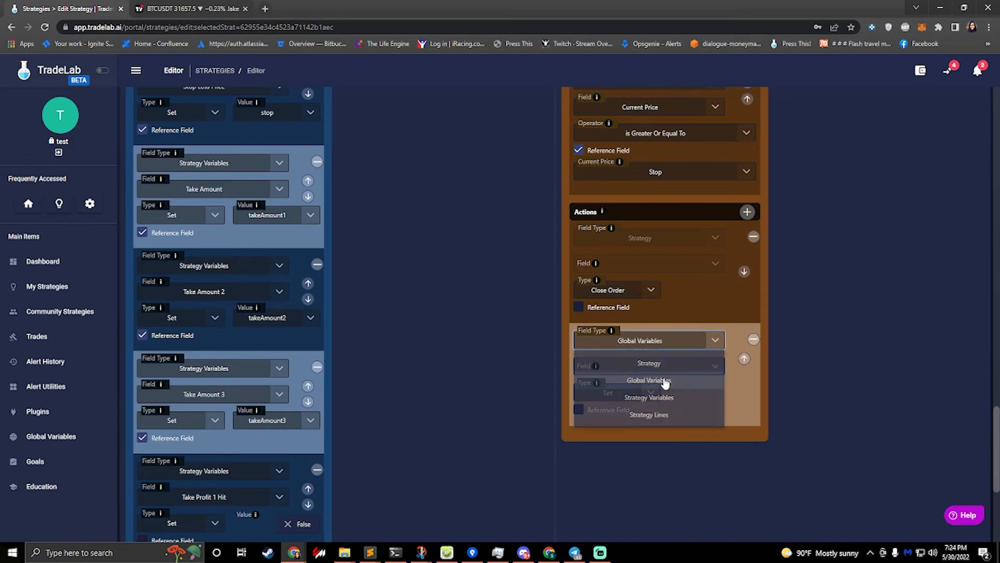
click(645, 368)
click(643, 414)
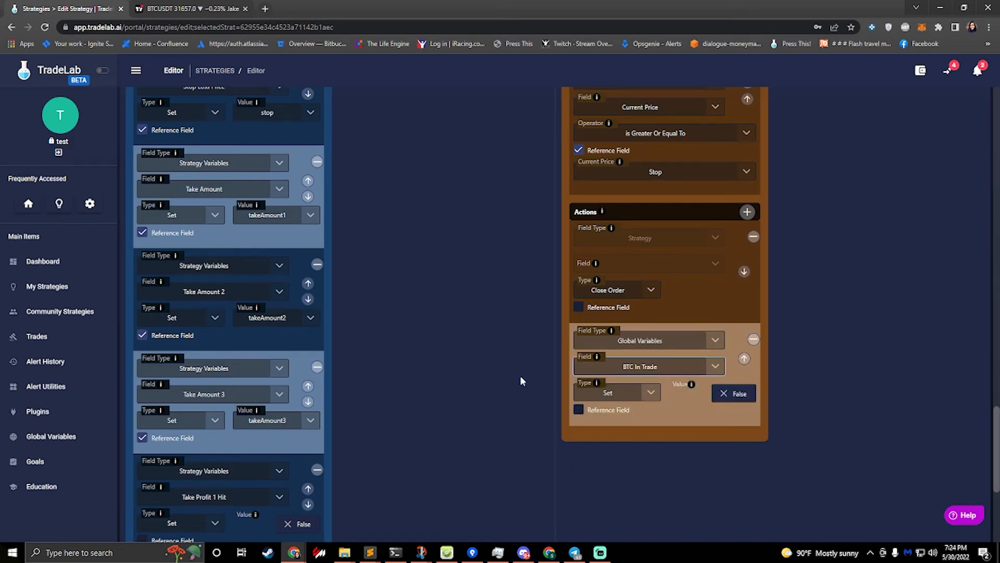
Save the Davidd Tech SHORT Template strategy and exit the editor
scroll(518, 374, up, 10)
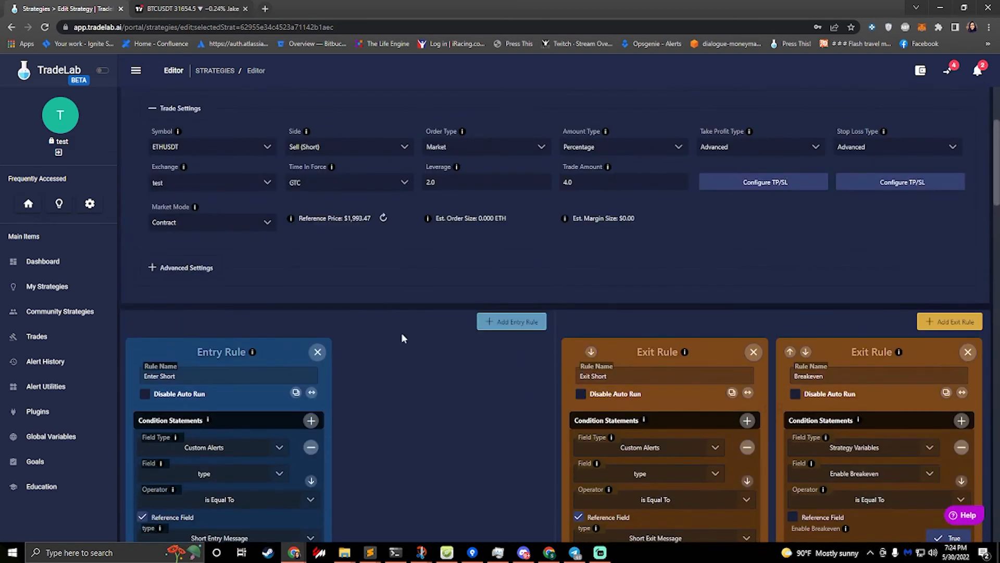
scroll(634, 259, up, 3)
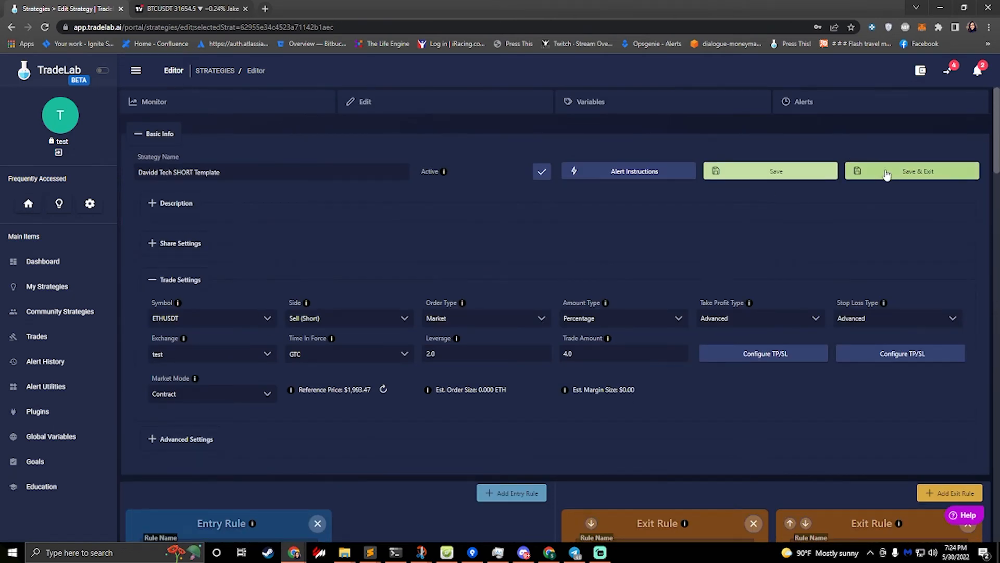
click(886, 173)
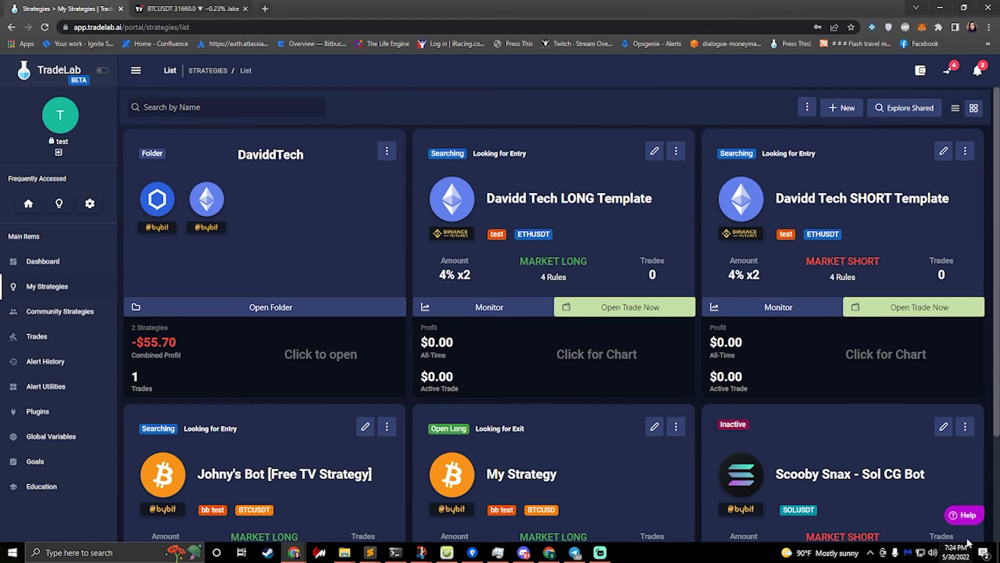
Search the help articles for "discord", open the one on joining the Discord, and return to the help start page
click(964, 516)
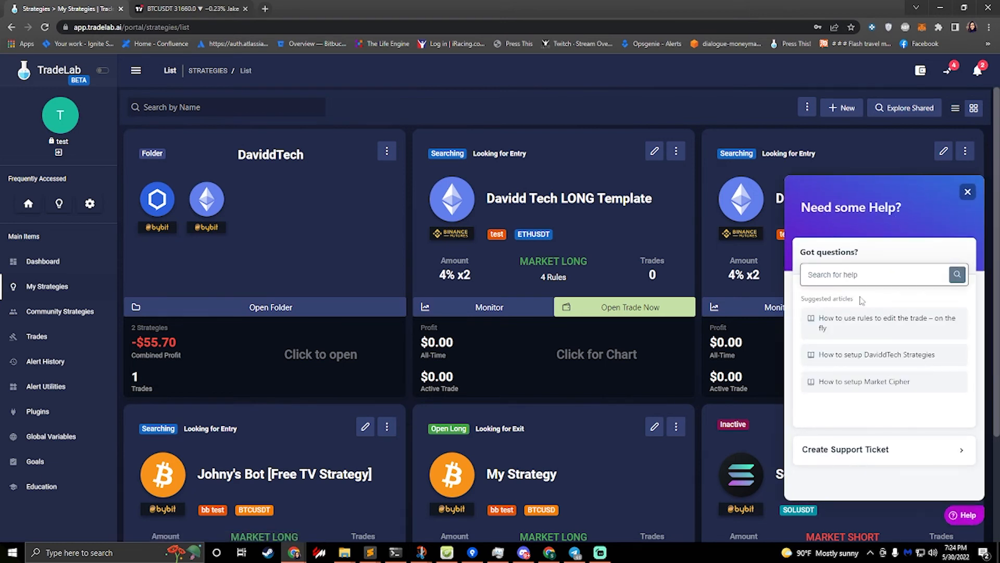
click(842, 281)
text(disco)
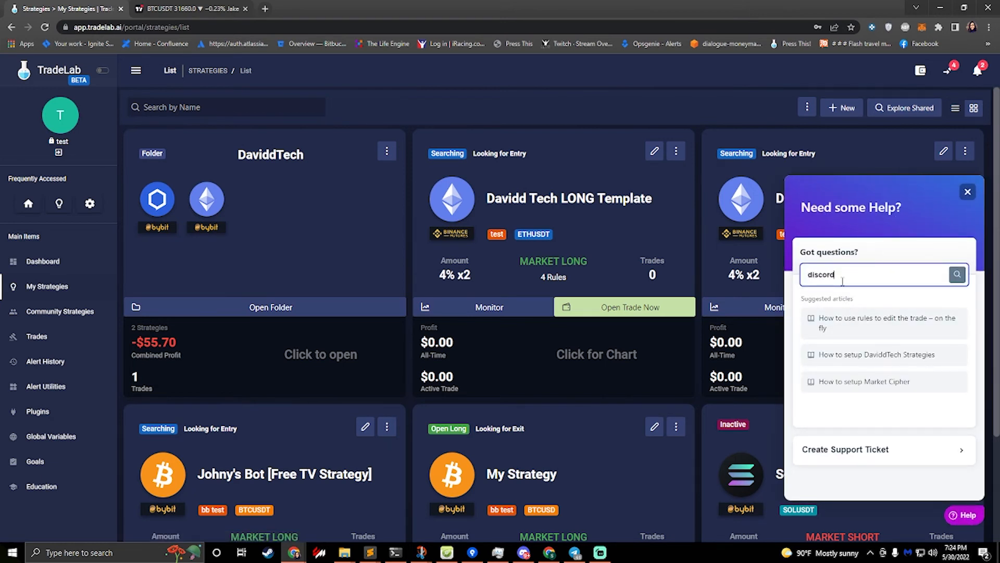
text(rd)
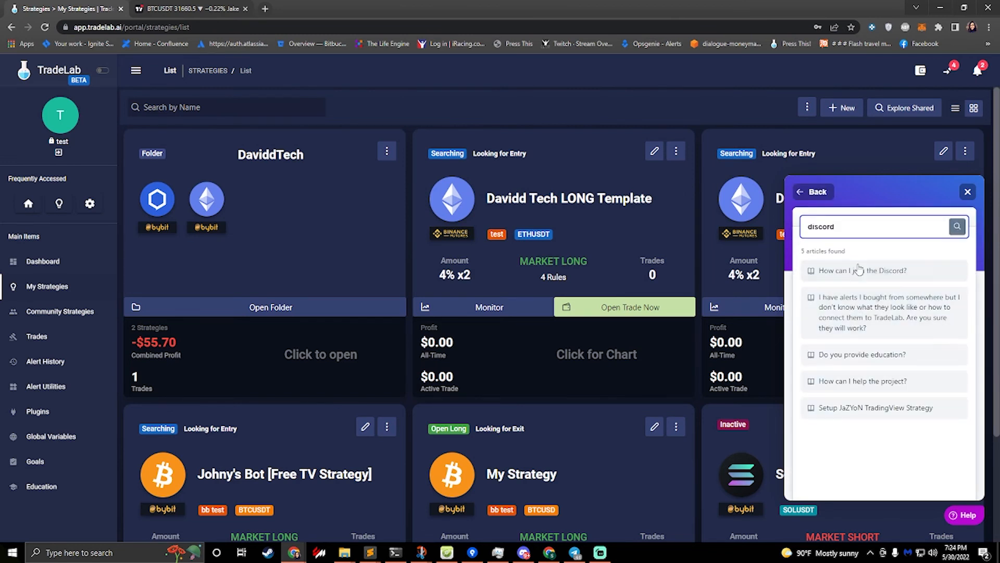
click(859, 274)
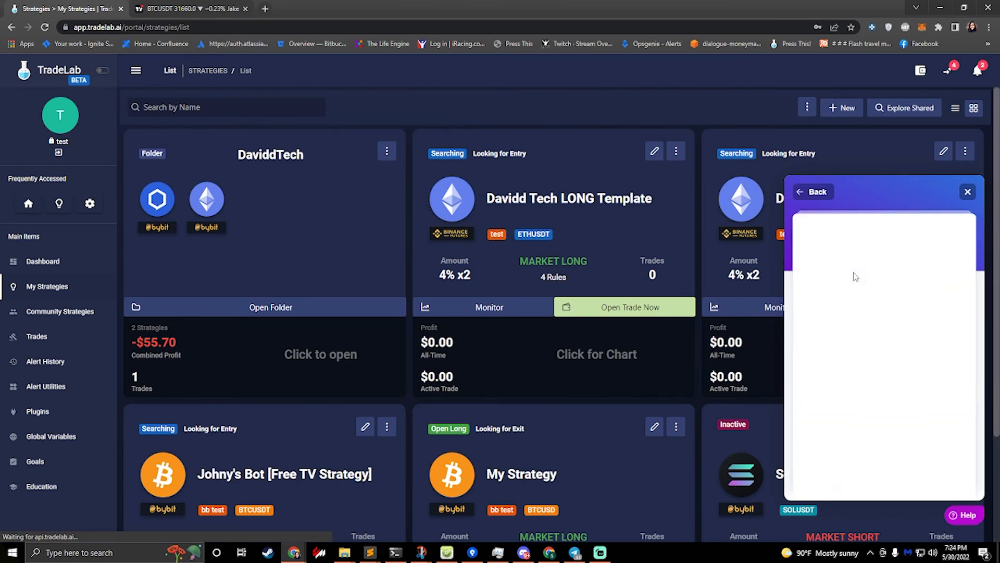
click(813, 194)
click(813, 193)
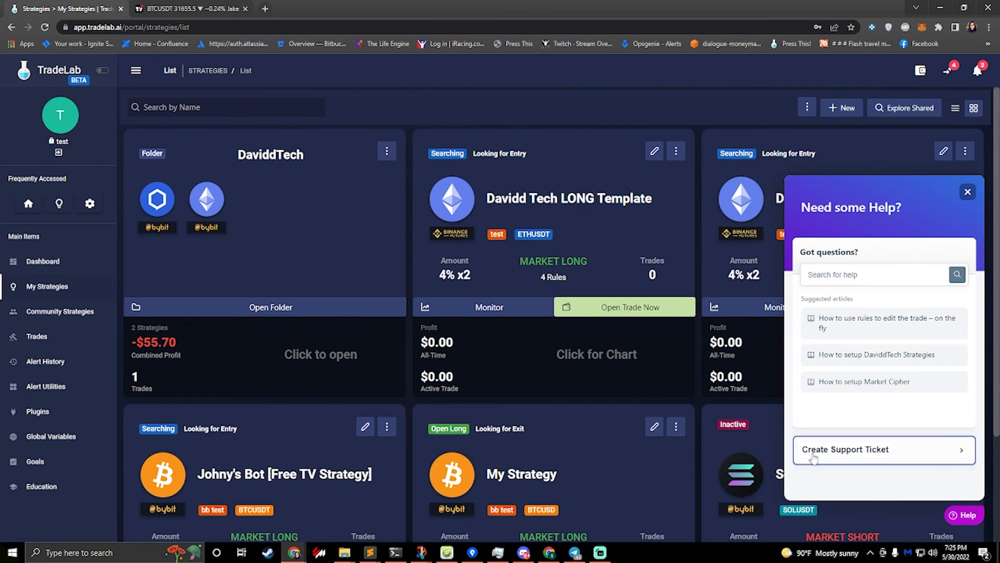
View the blank support ticket form, then close the help widget without submitting a ticket
click(882, 457)
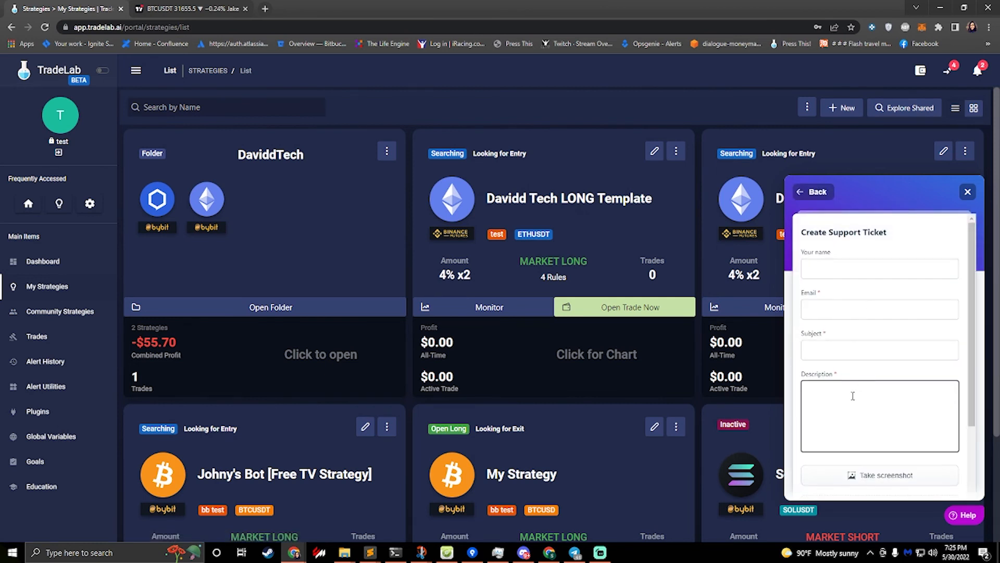
click(814, 194)
click(967, 192)
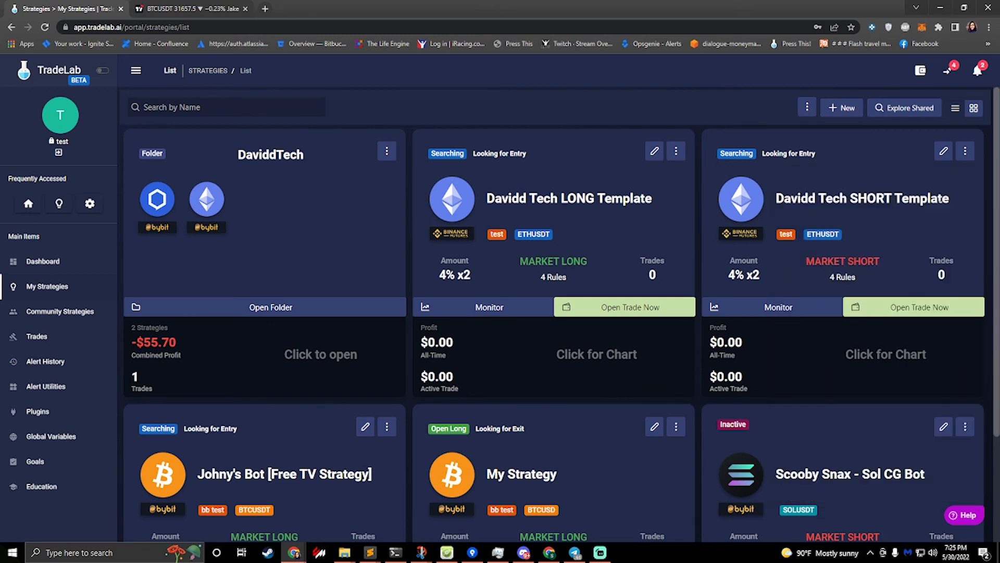